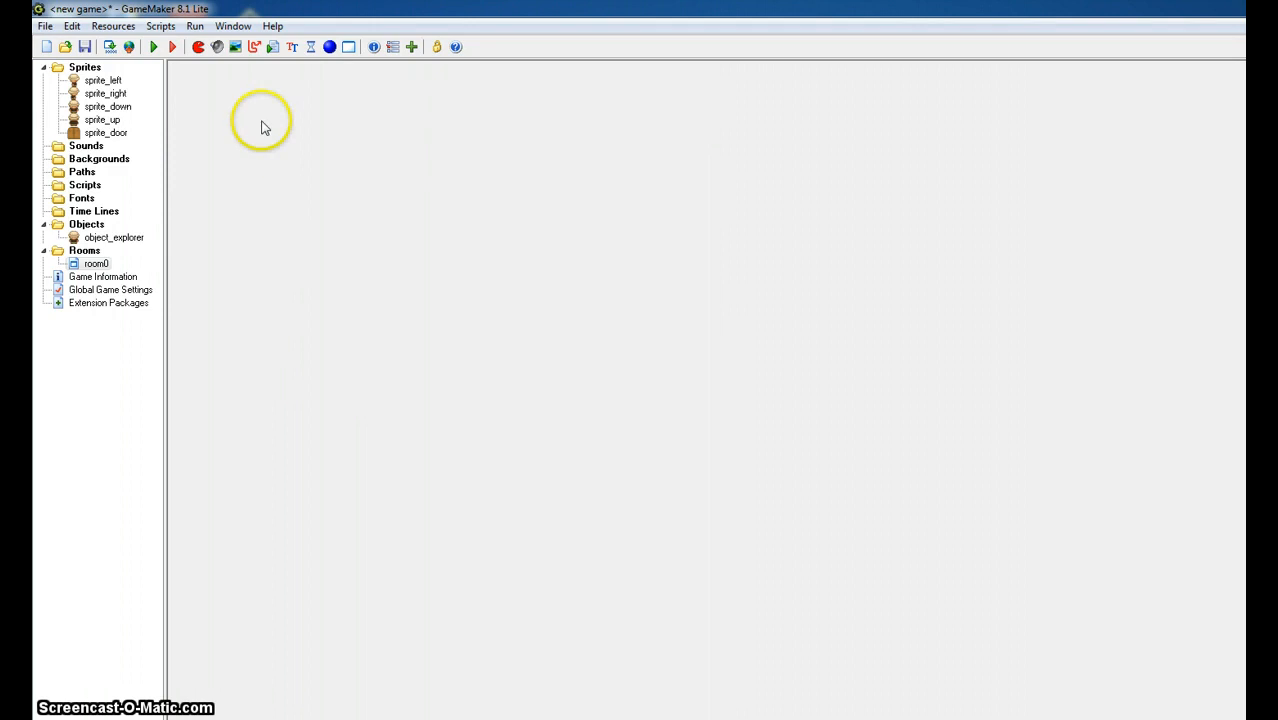
- Create a new object named object_door and assign sprite_door as its sprite
{"action": "left_click", "coordinate": [329, 47]}
{"action": "left_click", "coordinate": [430, 262]}
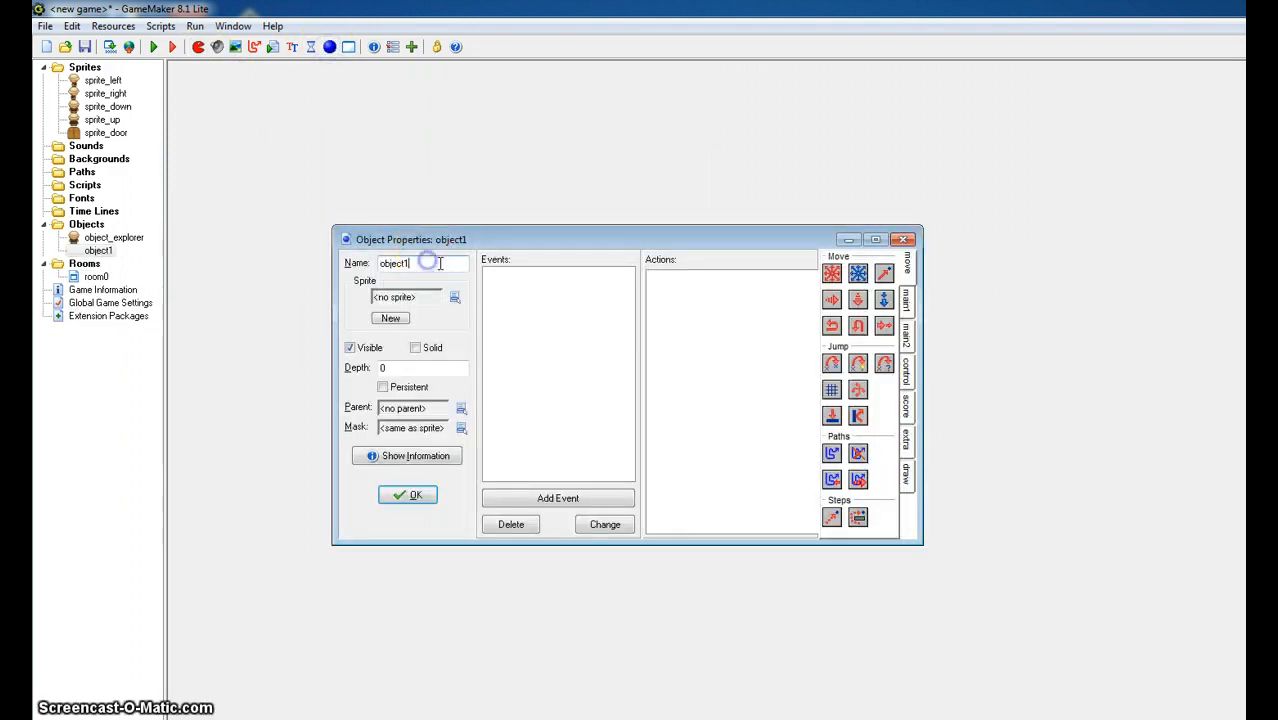
{"action": "key", "text": "BackSpace"}
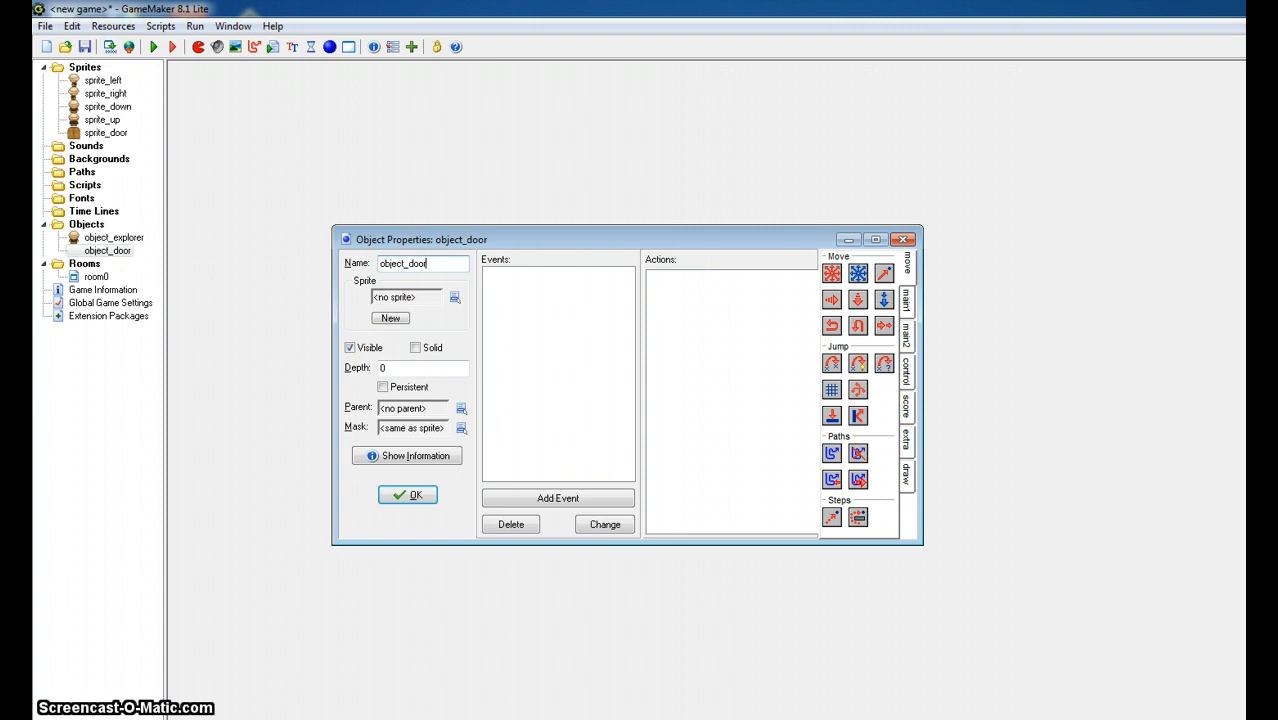
{"action": "type", "text": "_door"}
{"action": "left_click", "coordinate": [454, 297]}
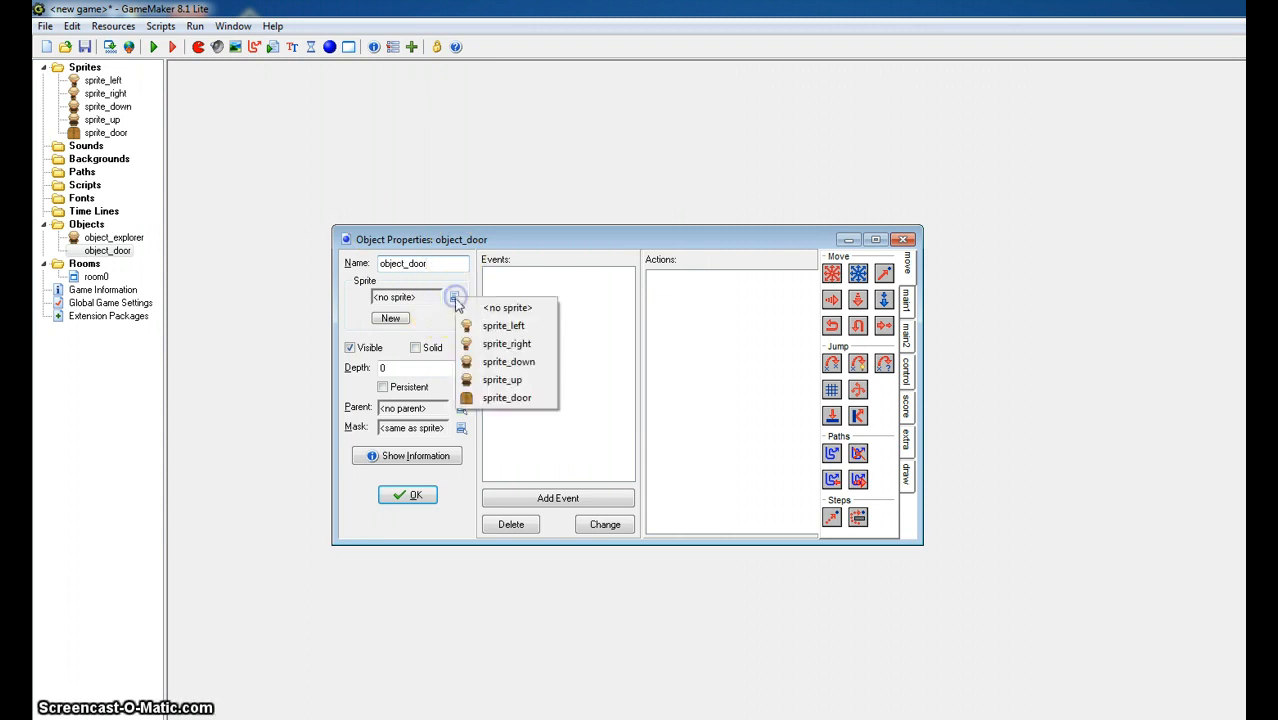
{"action": "left_click", "coordinate": [500, 398]}
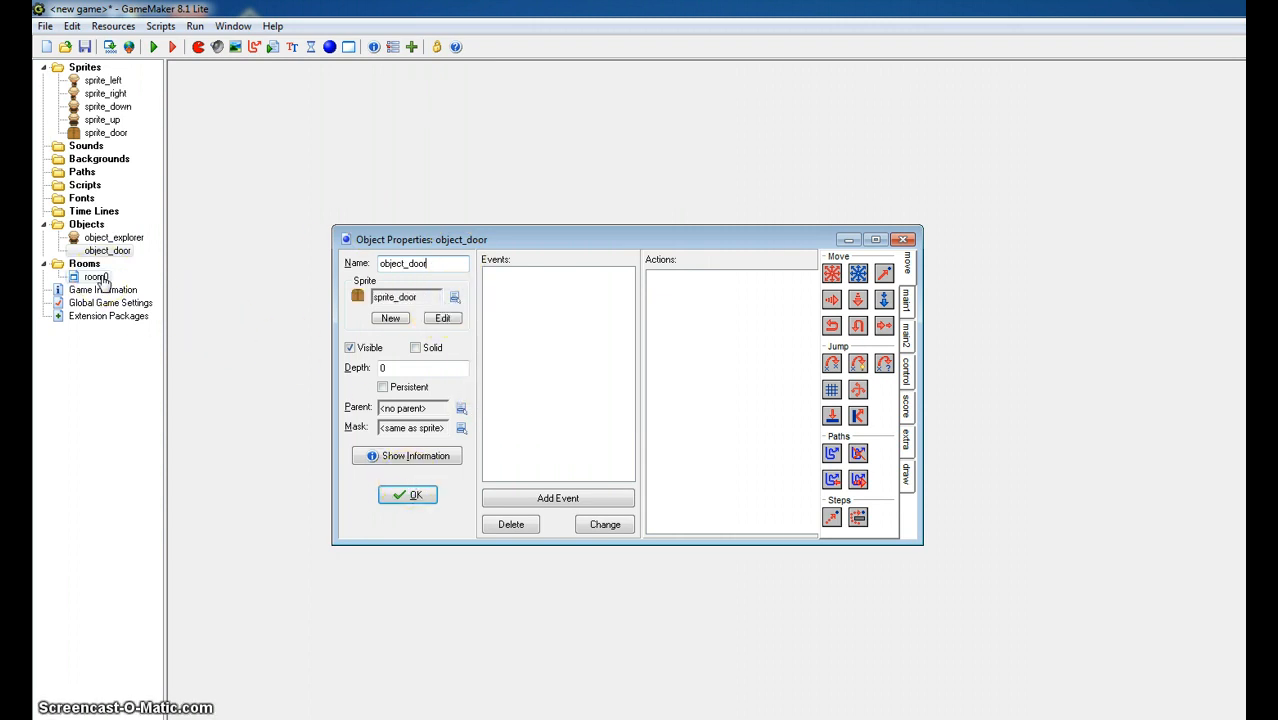
- Rename room0 as room_first in its room settings
{"action": "double_click", "coordinate": [98, 277]}
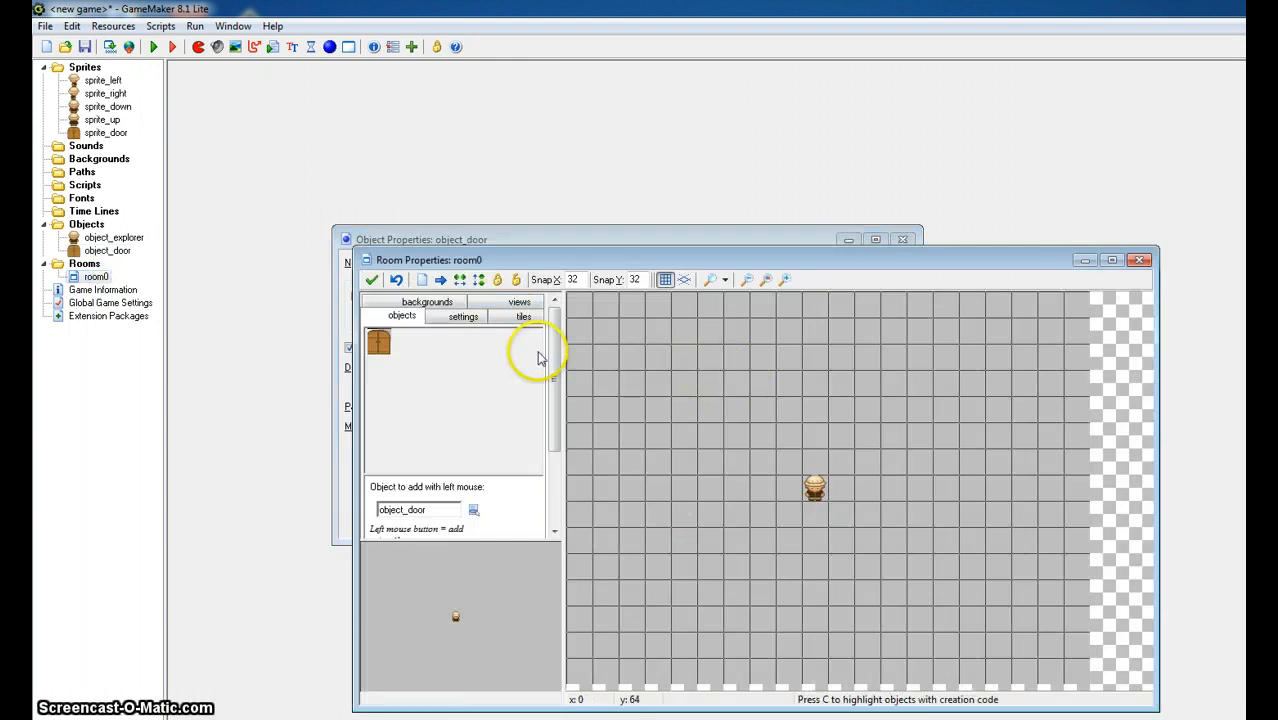
{"action": "left_click", "coordinate": [463, 318]}
{"action": "left_click", "coordinate": [459, 342]}
{"action": "key", "text": "BackSpace"}
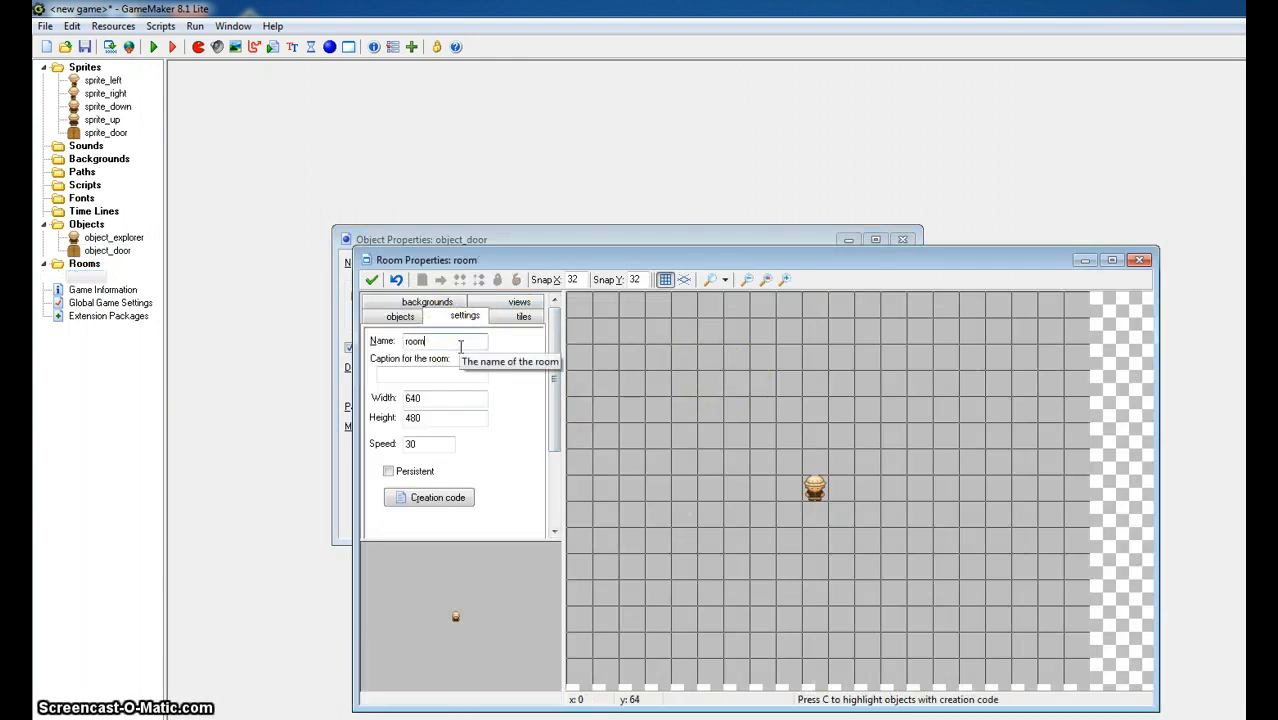
{"action": "type", "text": "_first"}
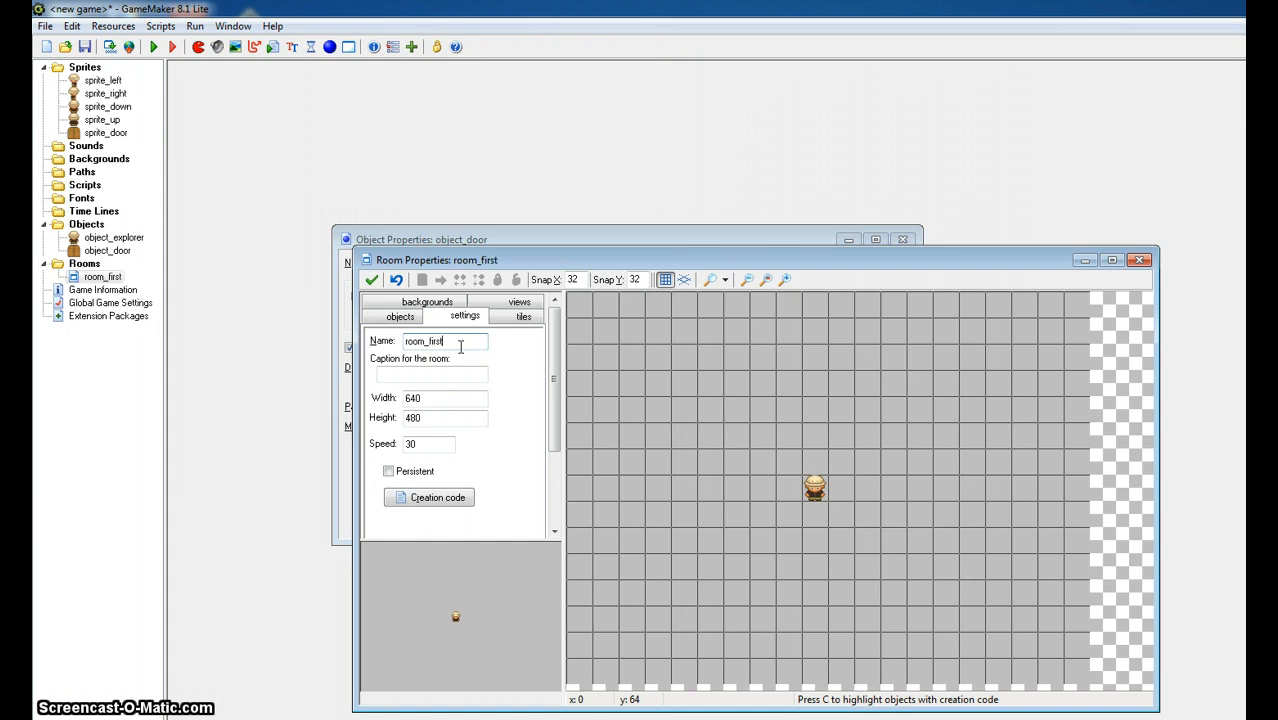
- Place one object_door instance near the left side of room_first, in the explorer's grid row, and save the room
{"action": "left_click", "coordinate": [400, 317]}
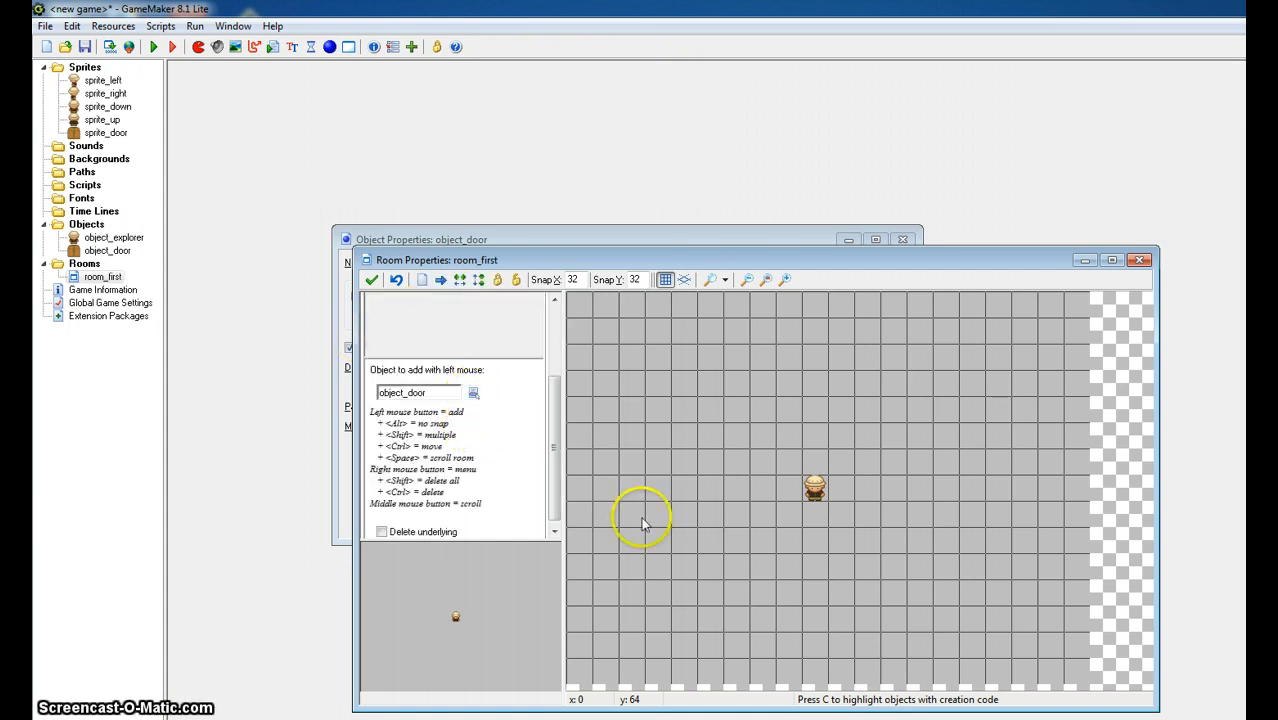
{"action": "left_click", "coordinate": [605, 487]}
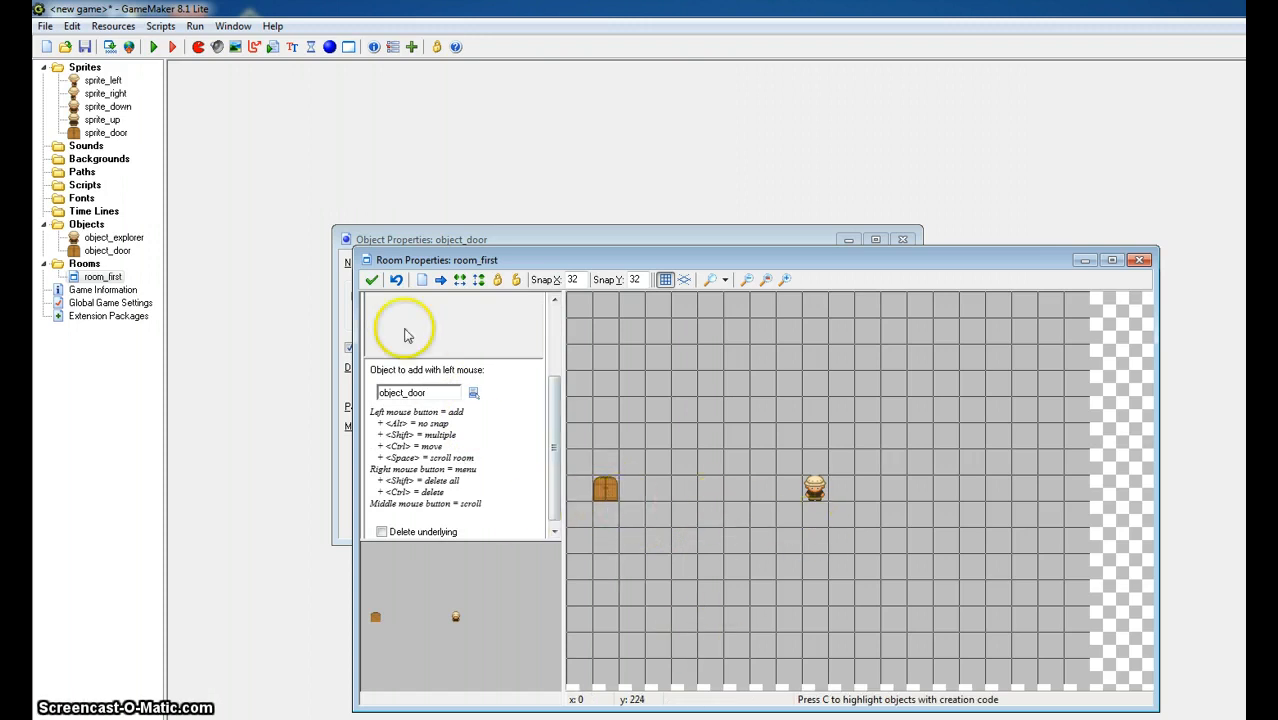
{"action": "left_click", "coordinate": [371, 280]}
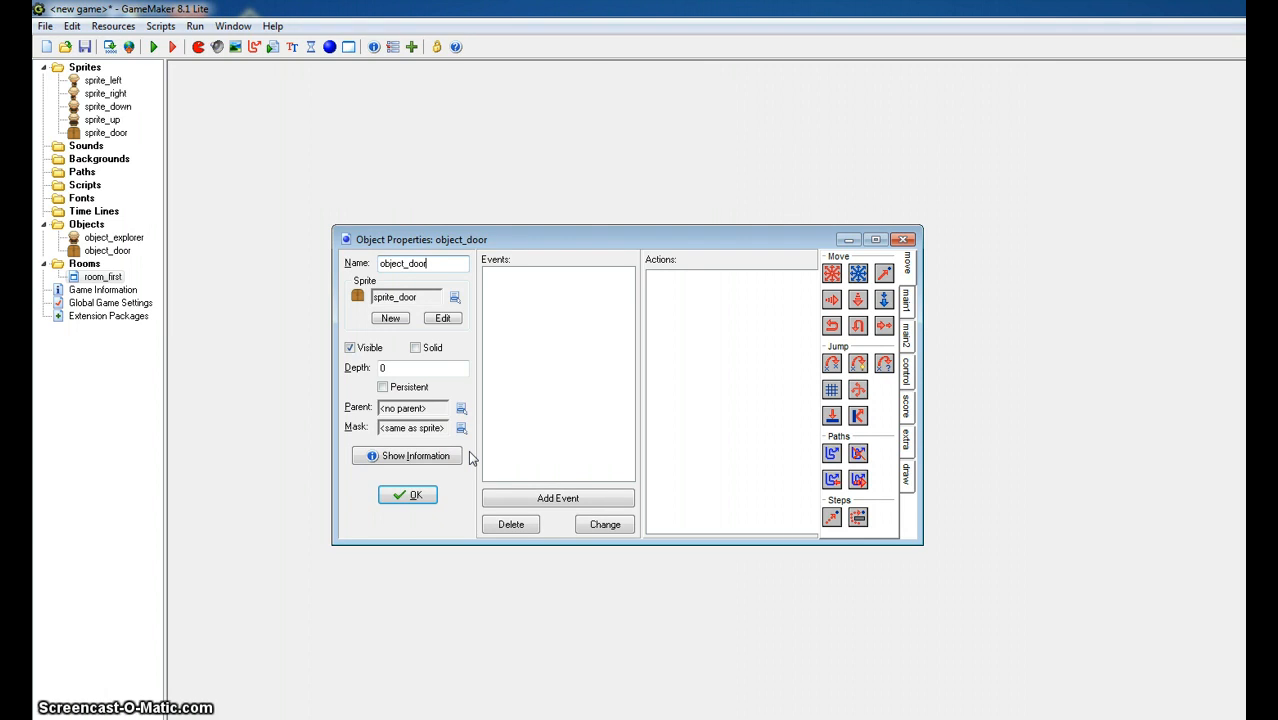
- Duplicate room_first and name the copy room_second
{"action": "left_click", "coordinate": [97, 282]}
{"action": "right_click", "coordinate": [95, 281]}
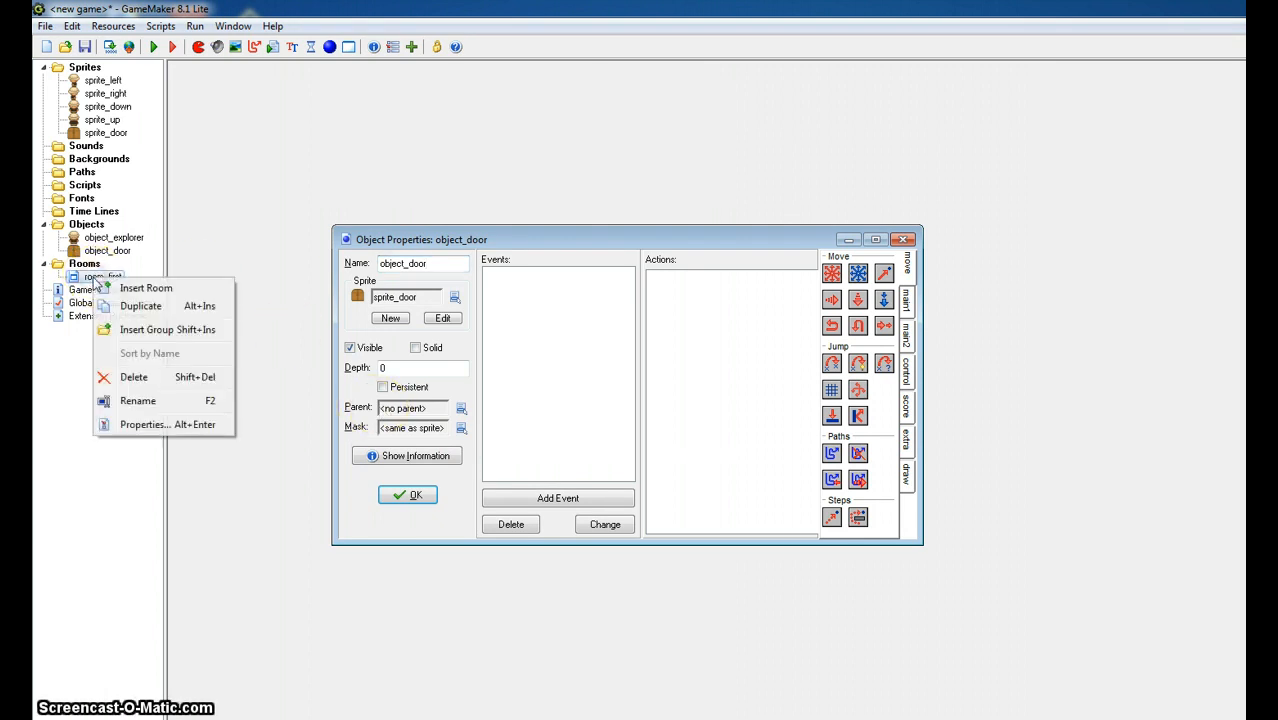
{"action": "left_click", "coordinate": [150, 305]}
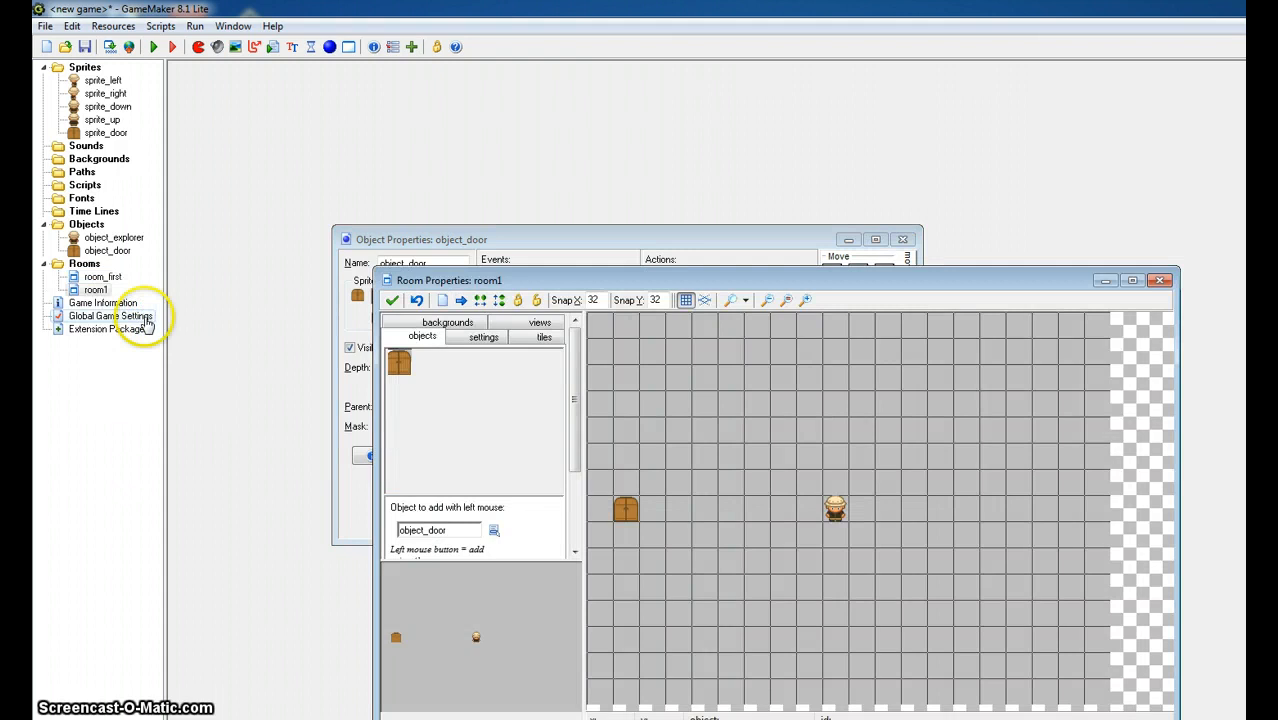
{"action": "left_click", "coordinate": [484, 337]}
{"action": "left_click", "coordinate": [473, 361]}
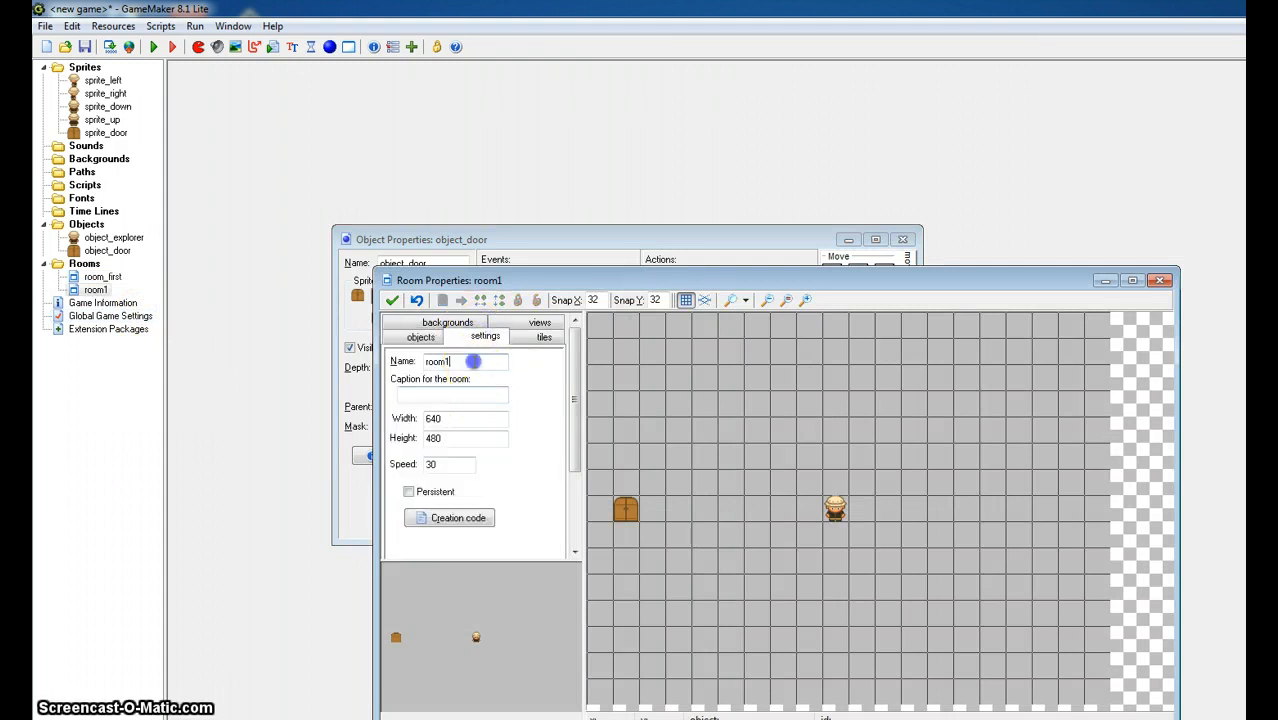
{"action": "type", "text": "_second"}
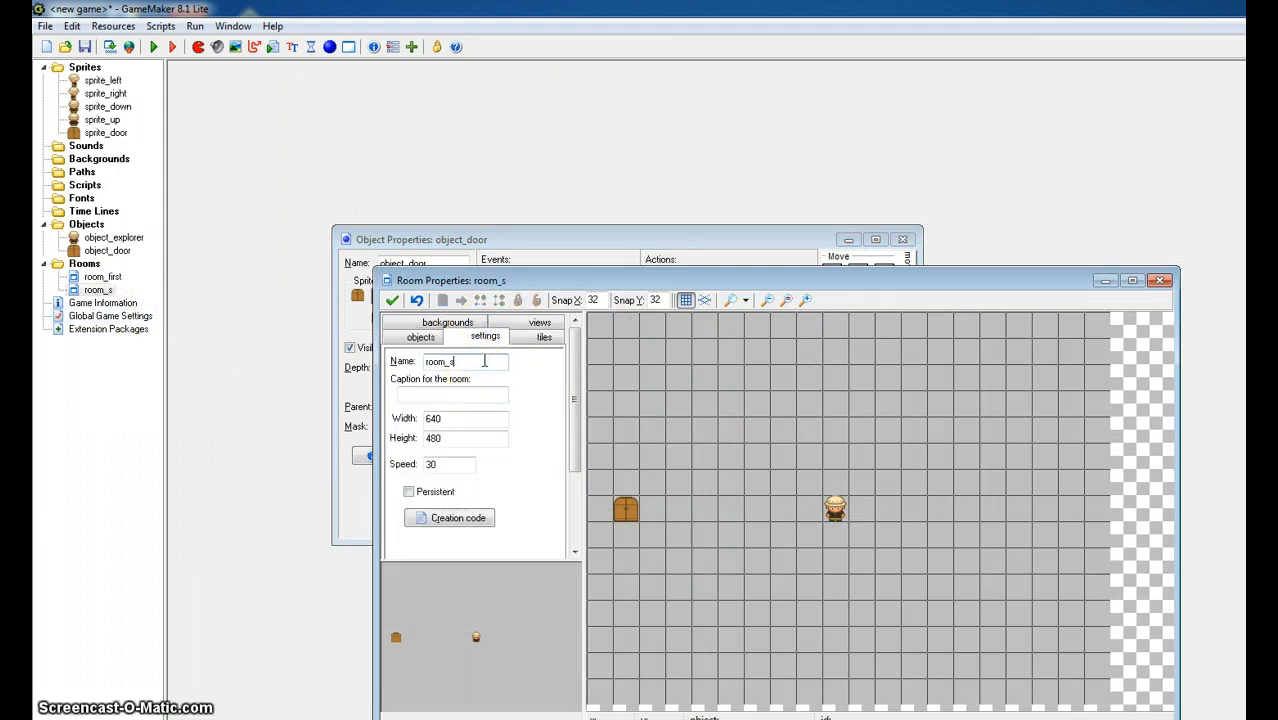
- Set the background color of room_second to cyan and save the room
{"action": "left_click", "coordinate": [436, 323]}
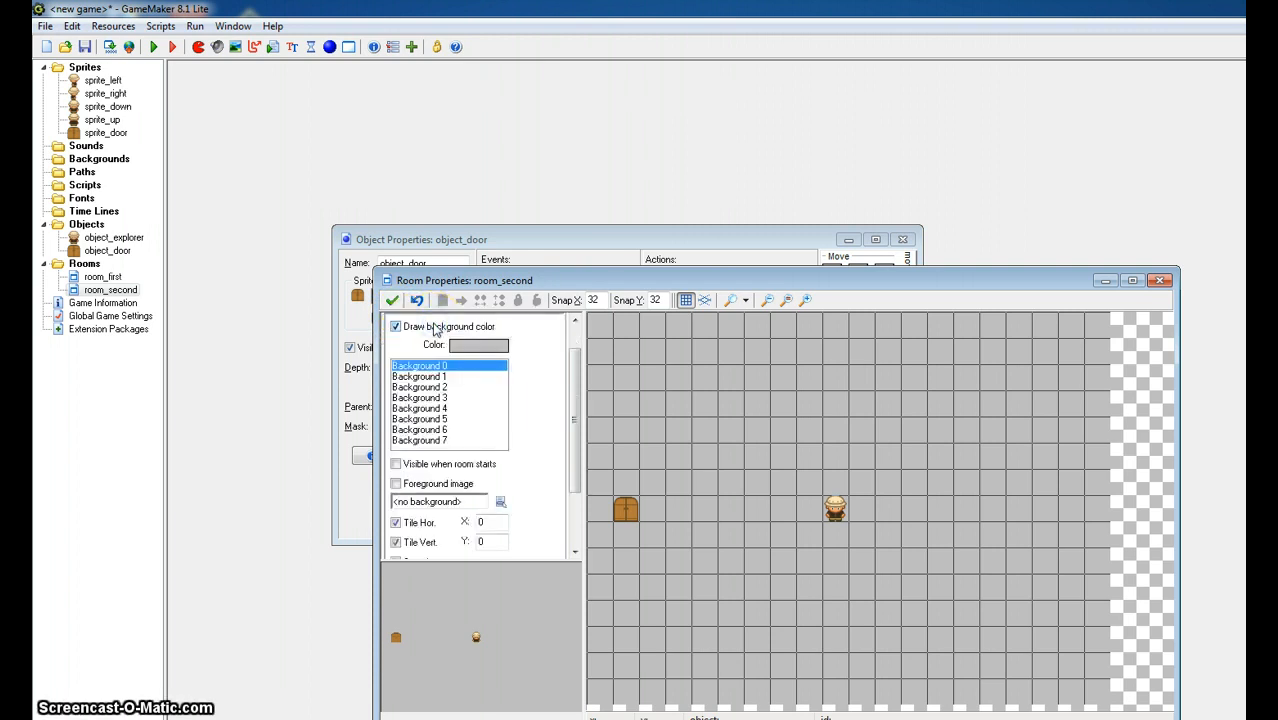
{"action": "left_click", "coordinate": [470, 345]}
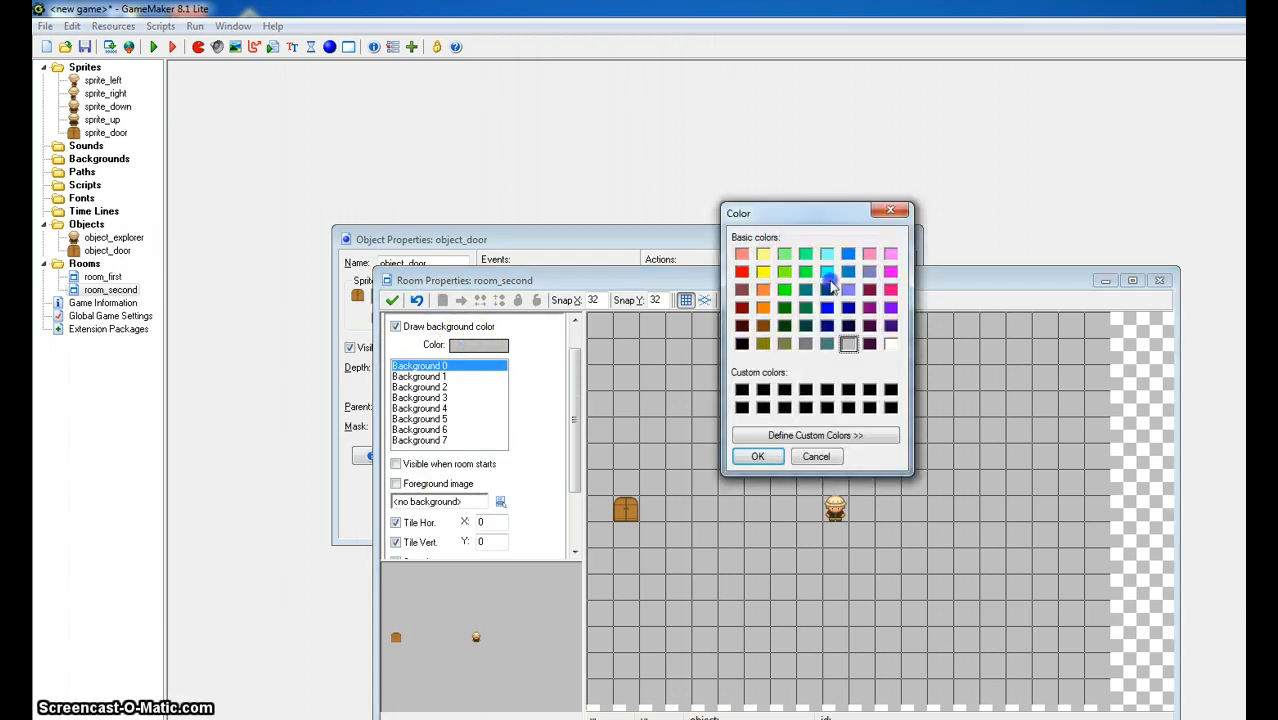
{"action": "left_click", "coordinate": [827, 272]}
{"action": "left_click", "coordinate": [757, 456]}
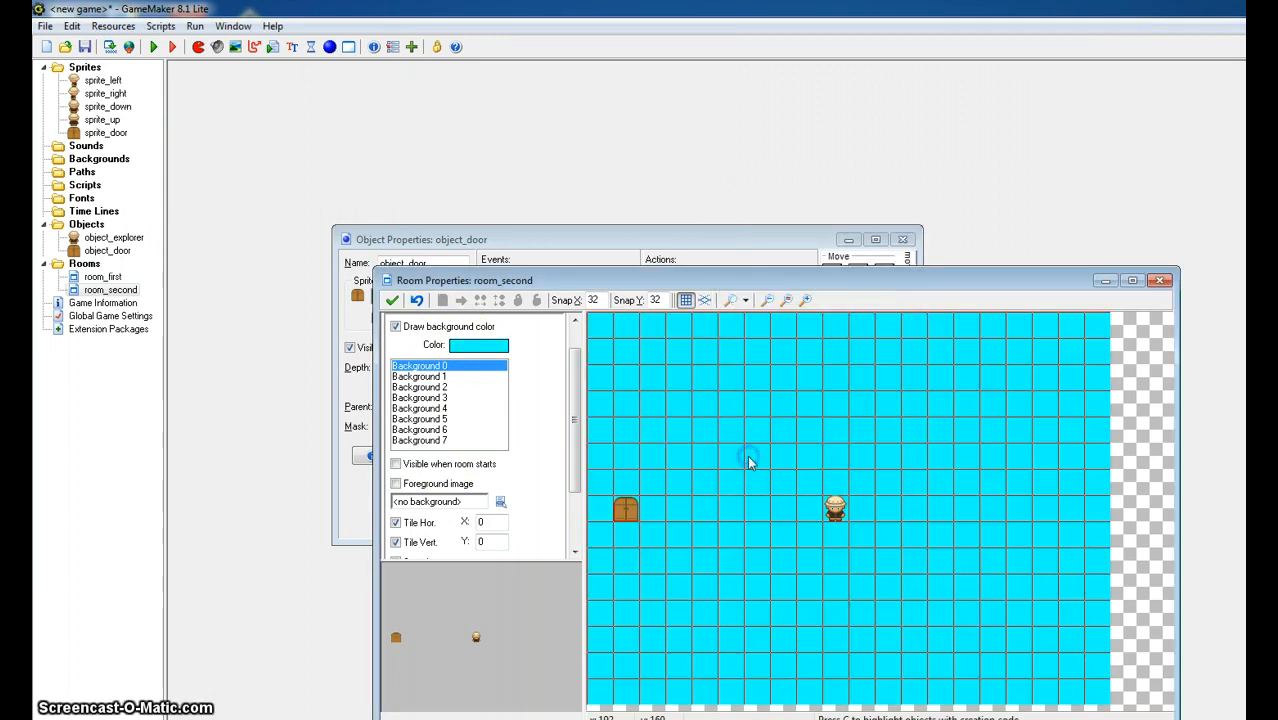
{"action": "left_click", "coordinate": [392, 302]}
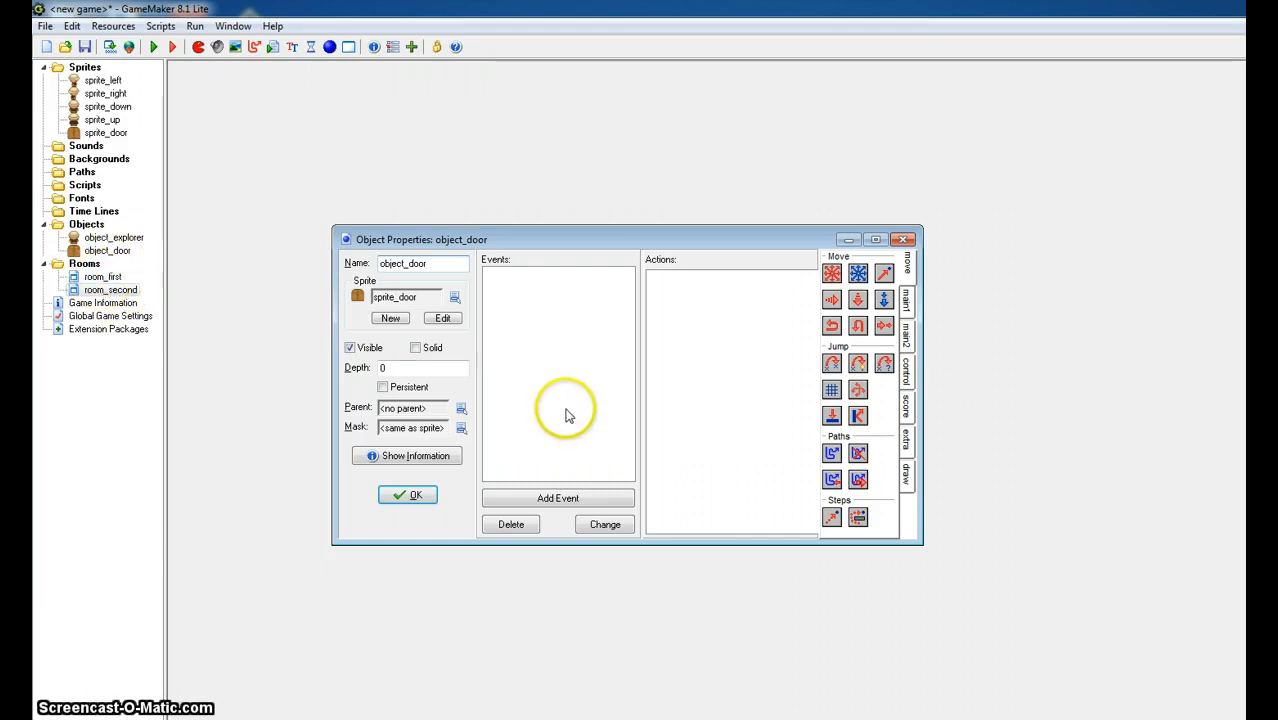
- Add a collision event with object_explorer to object_door
{"action": "left_click", "coordinate": [551, 503]}
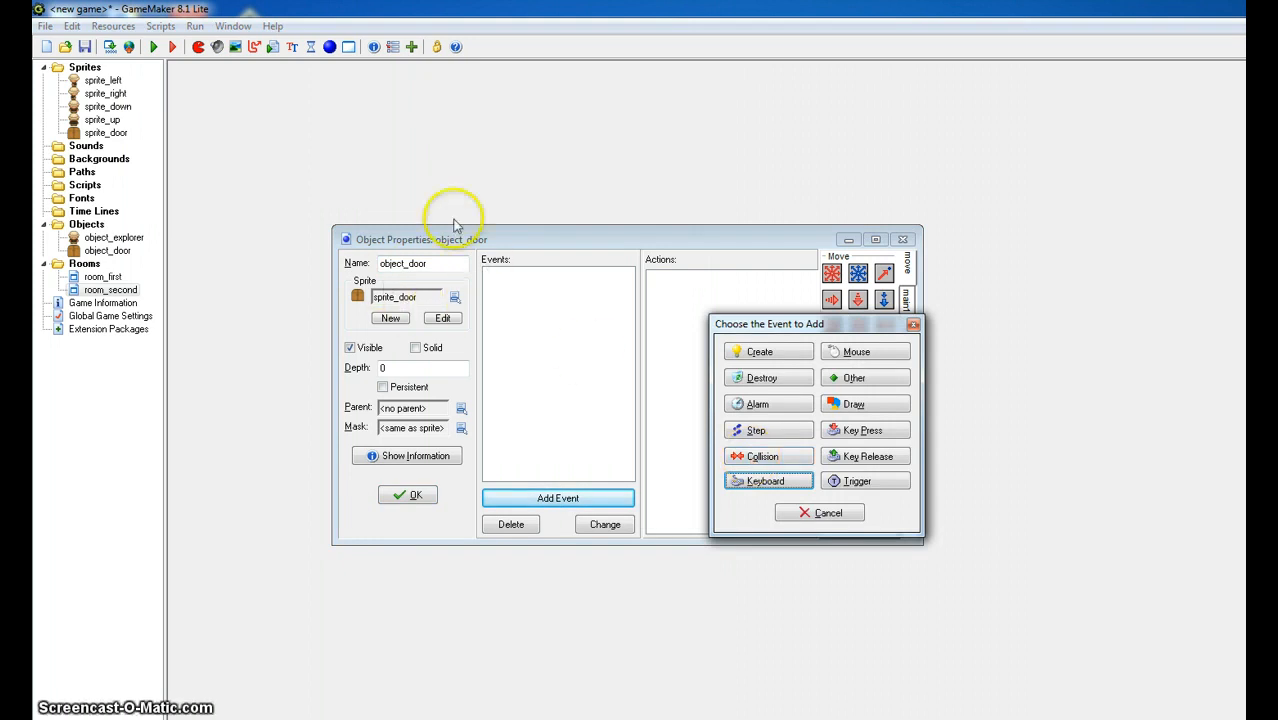
{"action": "left_click", "coordinate": [765, 458]}
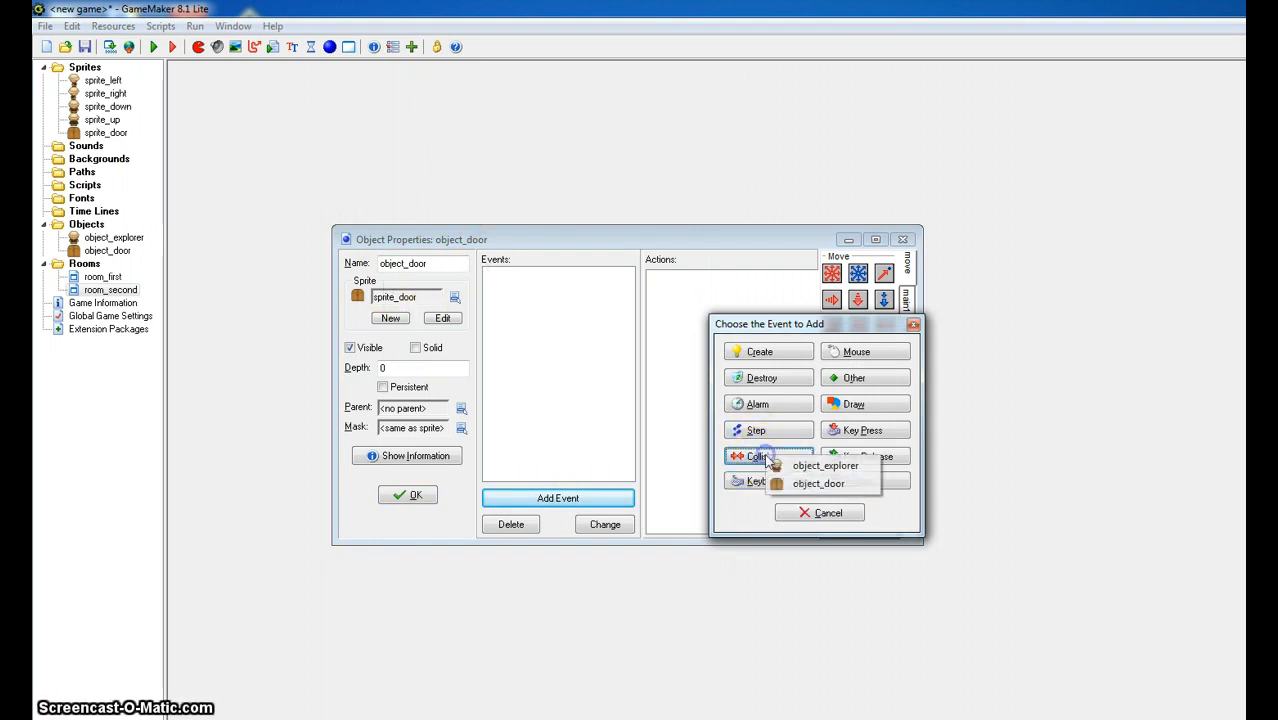
{"action": "left_click", "coordinate": [827, 466]}
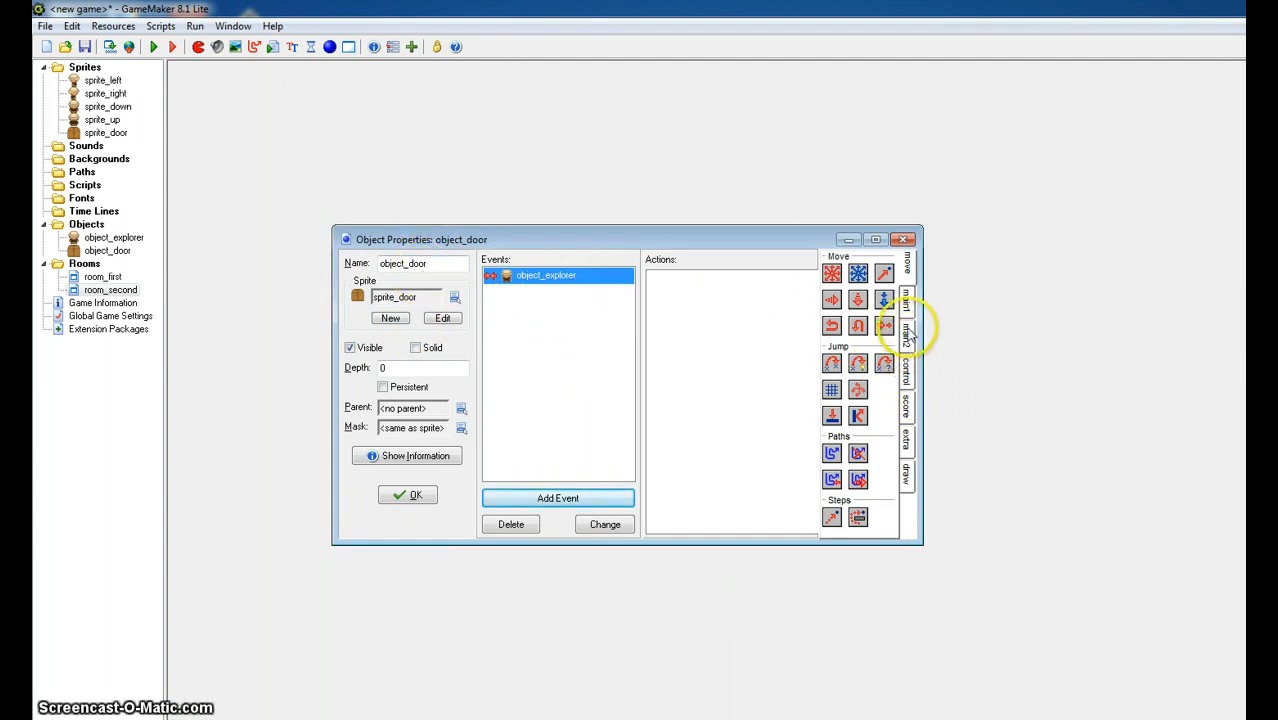
- Add a Next Room action with no transition effect to the door's collision event with object_explorer
{"action": "left_click", "coordinate": [906, 298]}
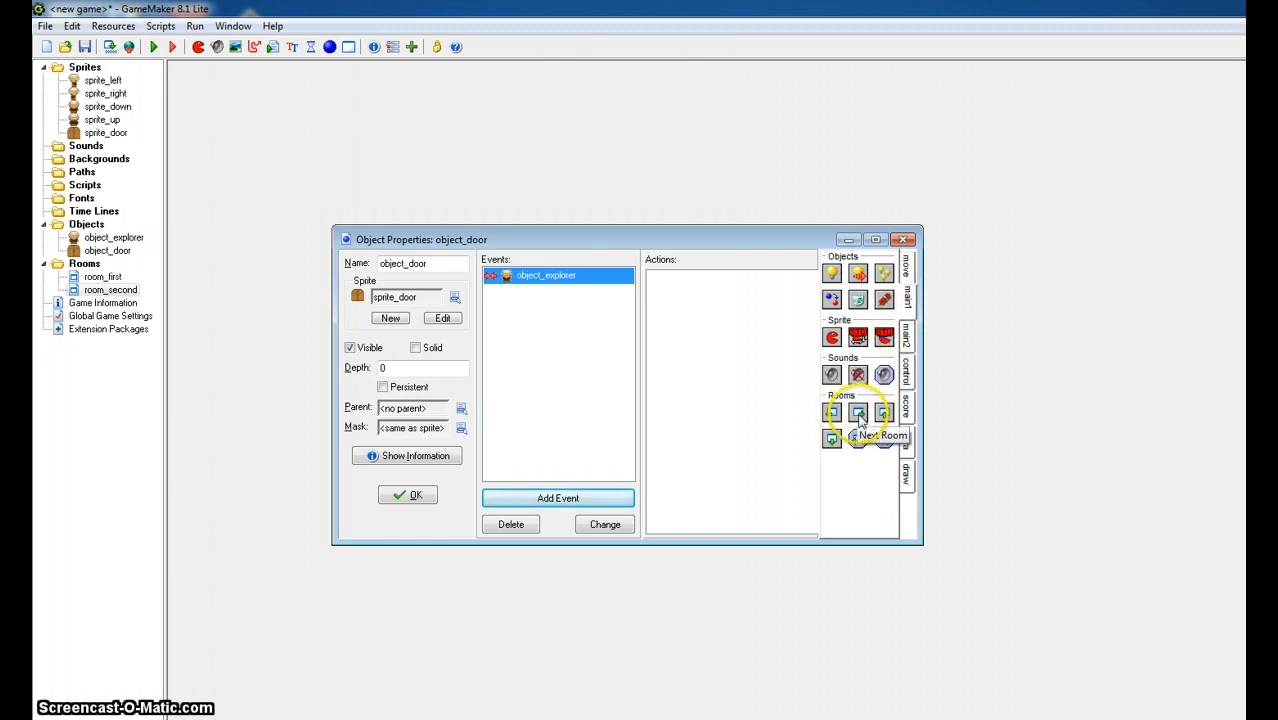
{"action": "left_click_drag", "start_coordinate": [859, 420], "coordinate": [760, 400]}
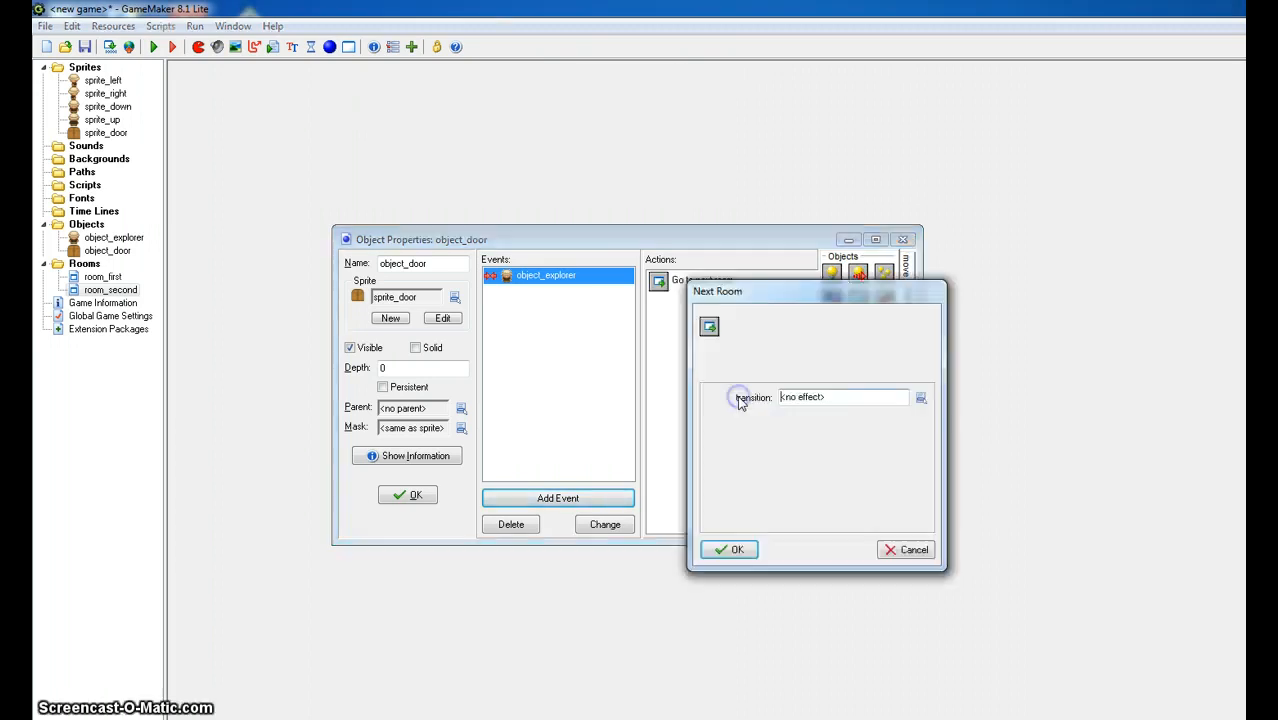
{"action": "left_click", "coordinate": [920, 398]}
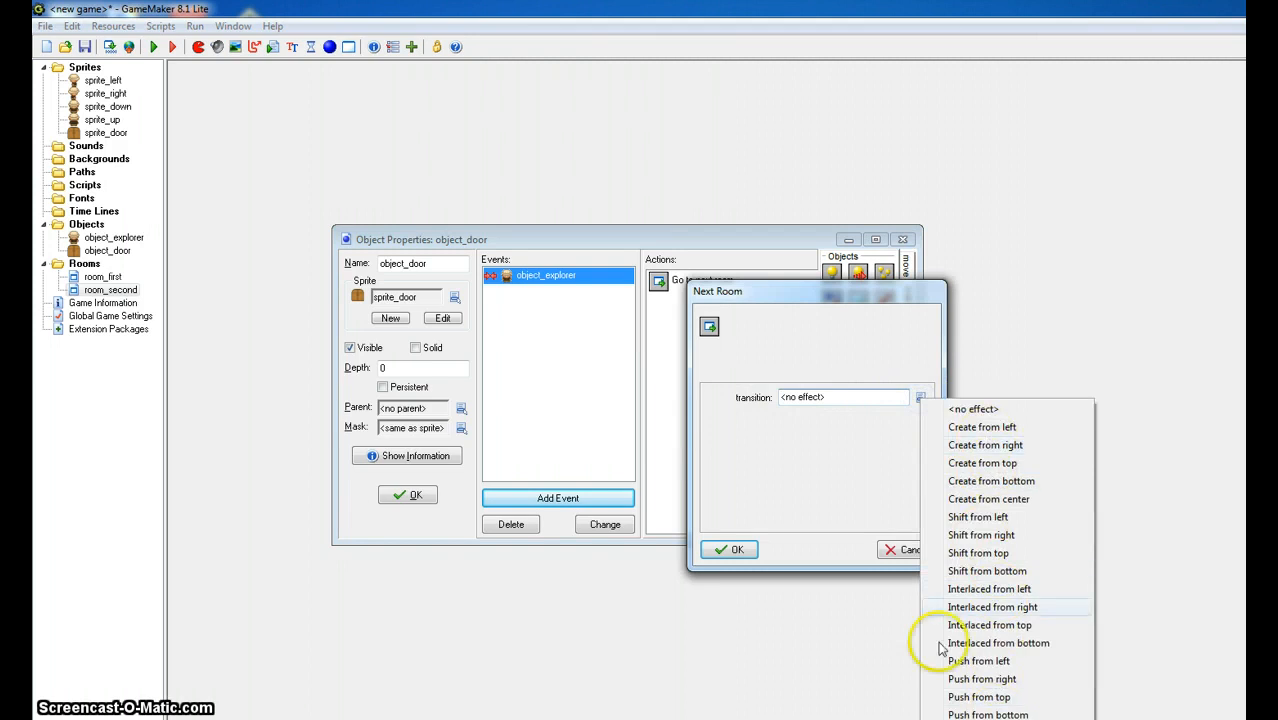
{"action": "left_click", "coordinate": [830, 468]}
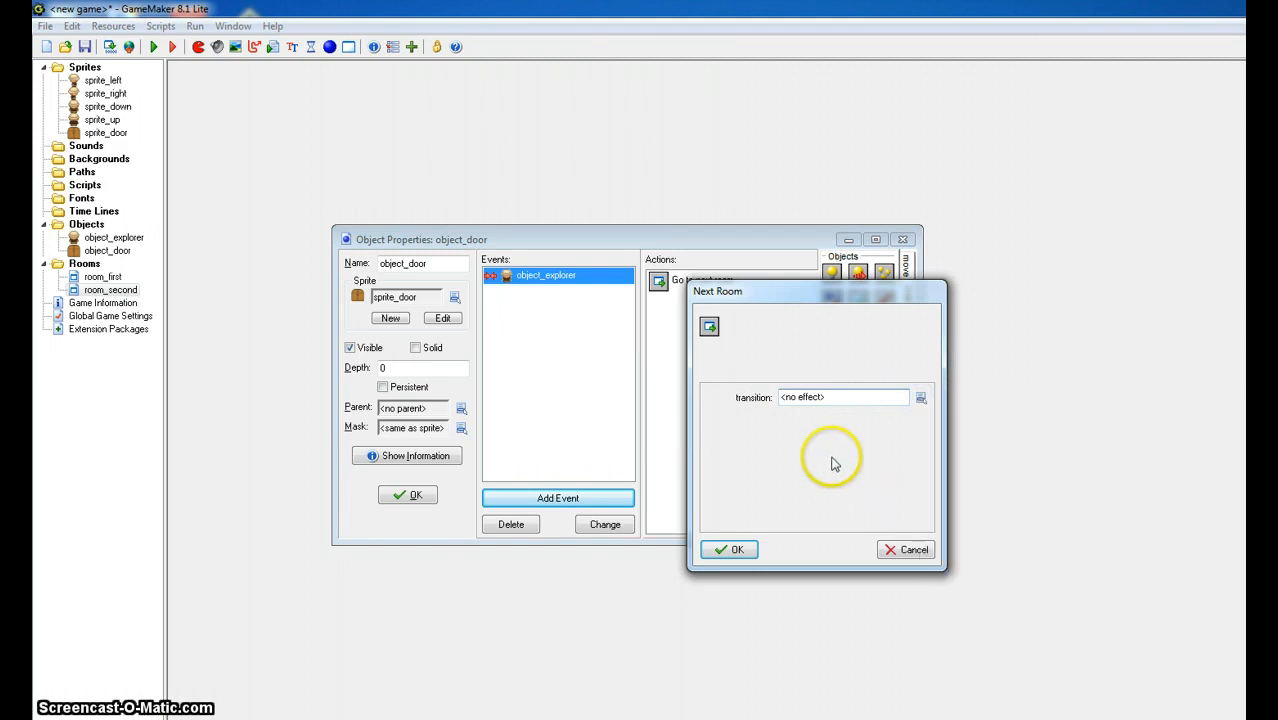
{"action": "left_click", "coordinate": [738, 550]}
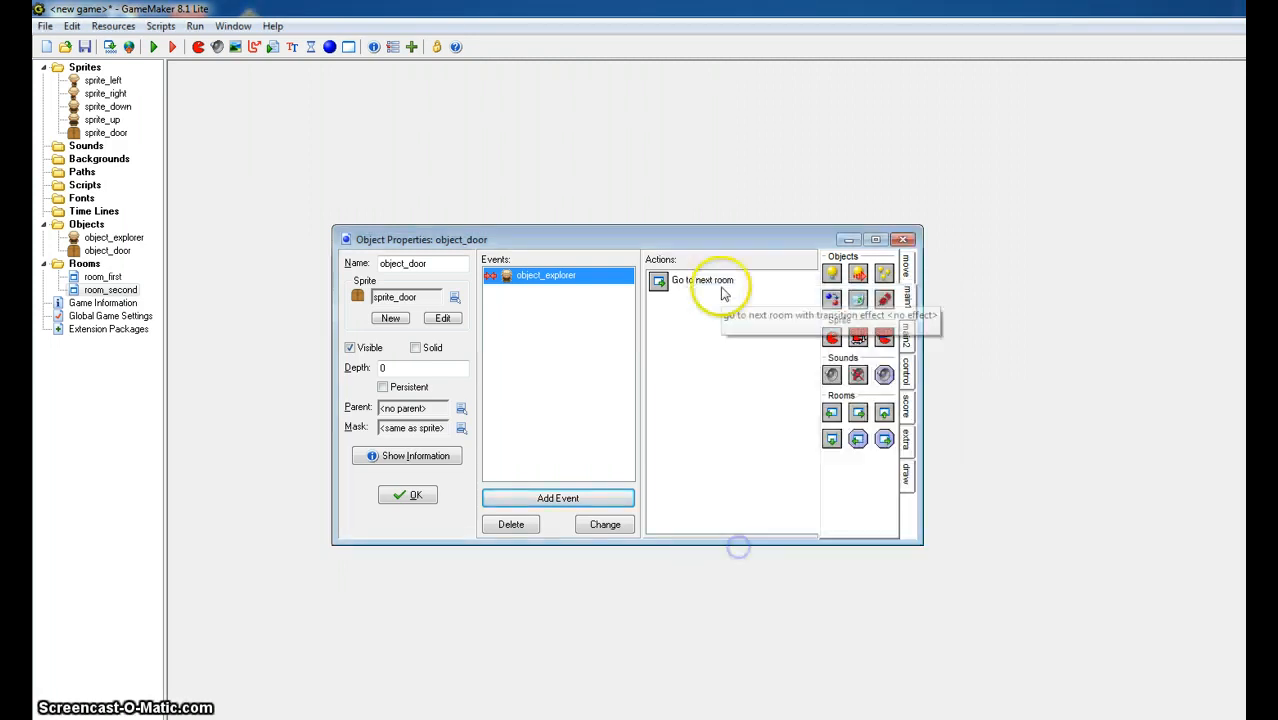
- Run the game, walk the explorer left into the door in each room, and abort the run
{"action": "left_click", "coordinate": [153, 47]}
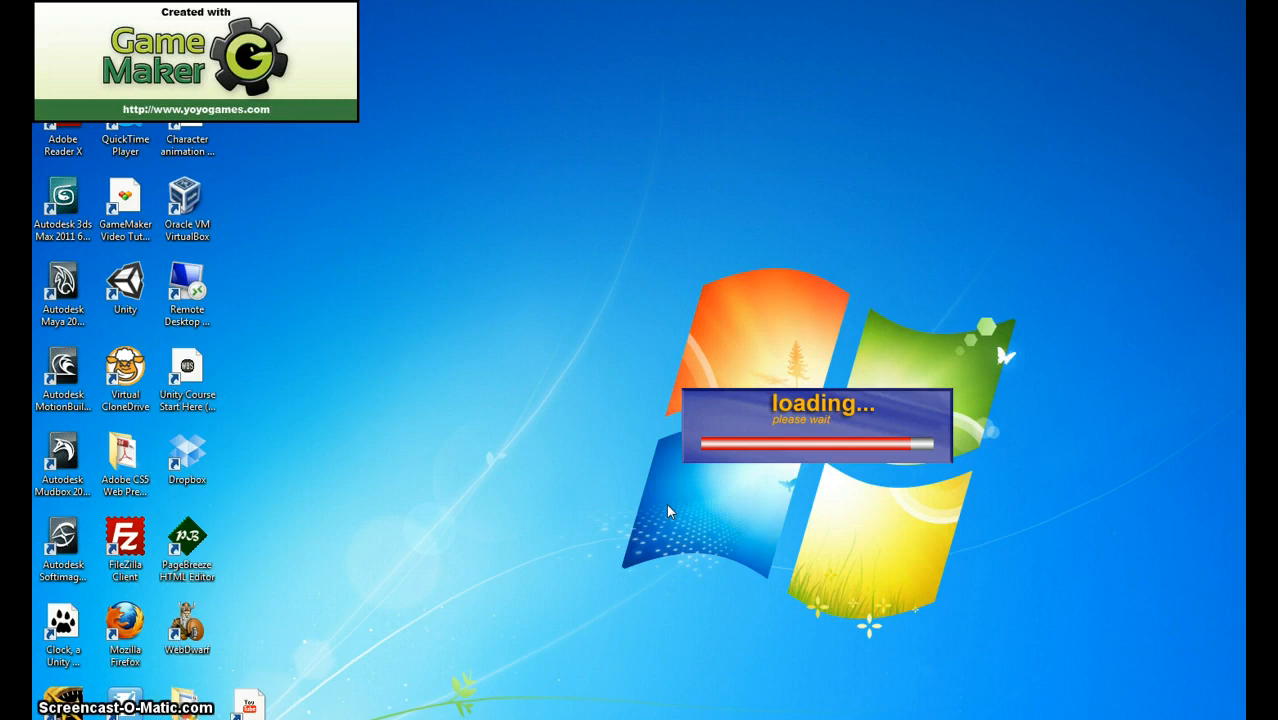
{"action": "left_click", "coordinate": [706, 486]}
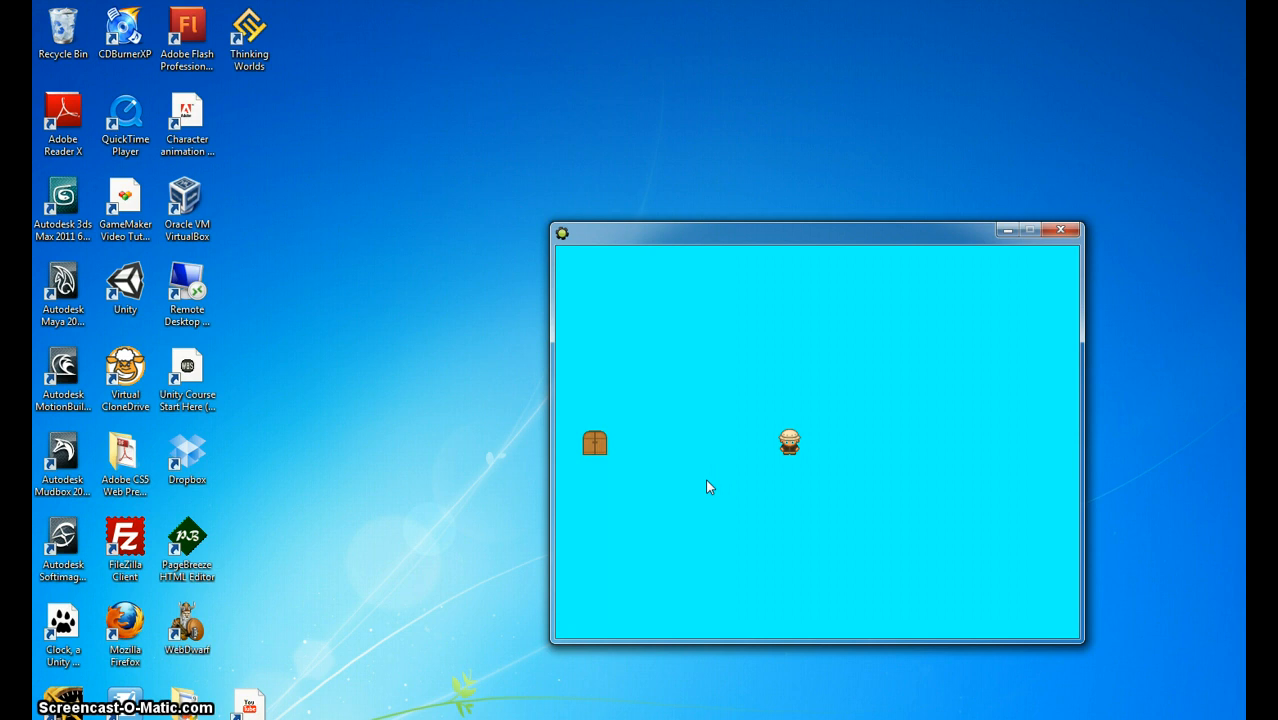
{"action": "key", "text": "Left"}
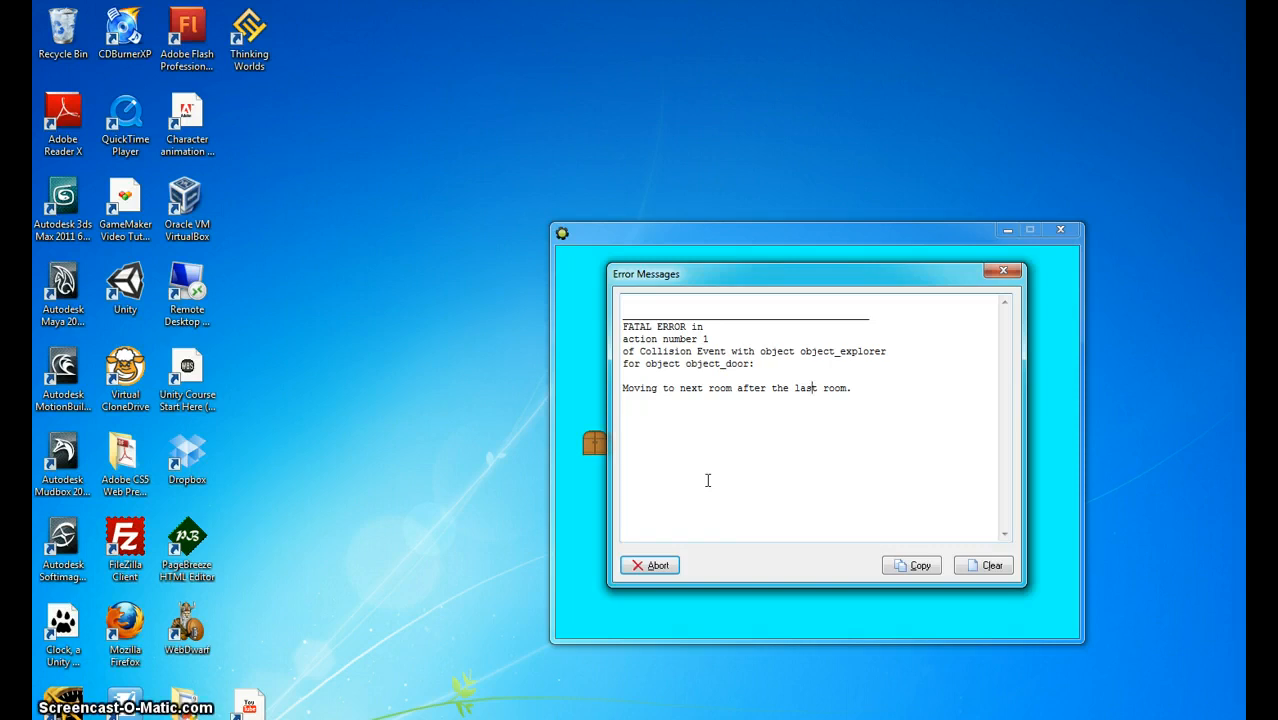
{"action": "left_click", "coordinate": [650, 565]}
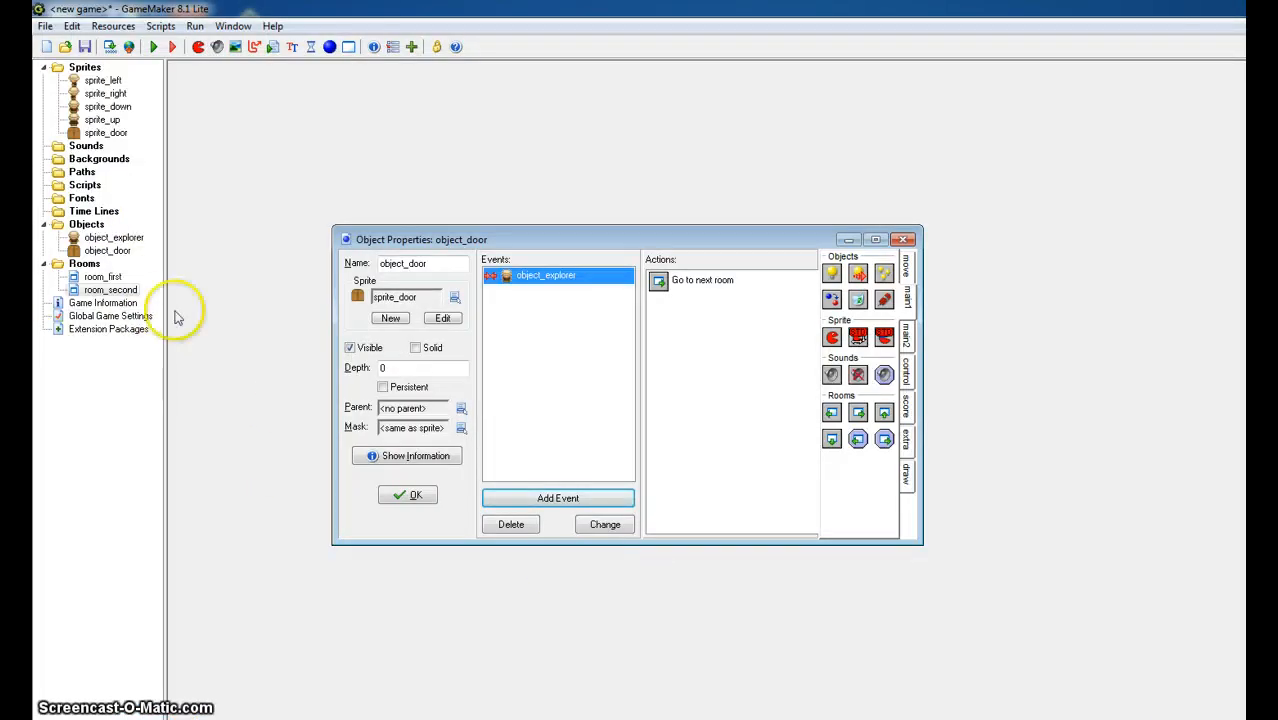
- Insert a Check Next condition above the Go to next room action in object_door's collision event
{"action": "left_click", "coordinate": [104, 277]}
{"action": "left_click", "coordinate": [114, 290]}
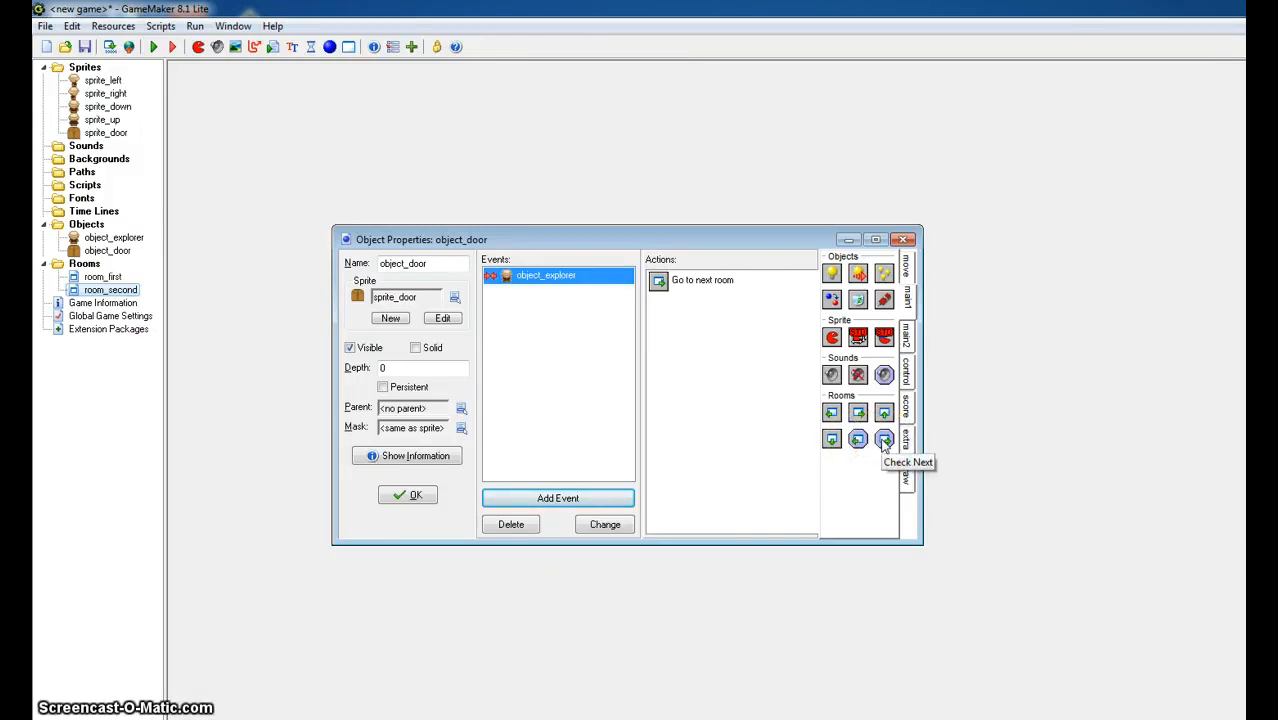
{"action": "left_click_drag", "start_coordinate": [884, 443], "coordinate": [712, 282]}
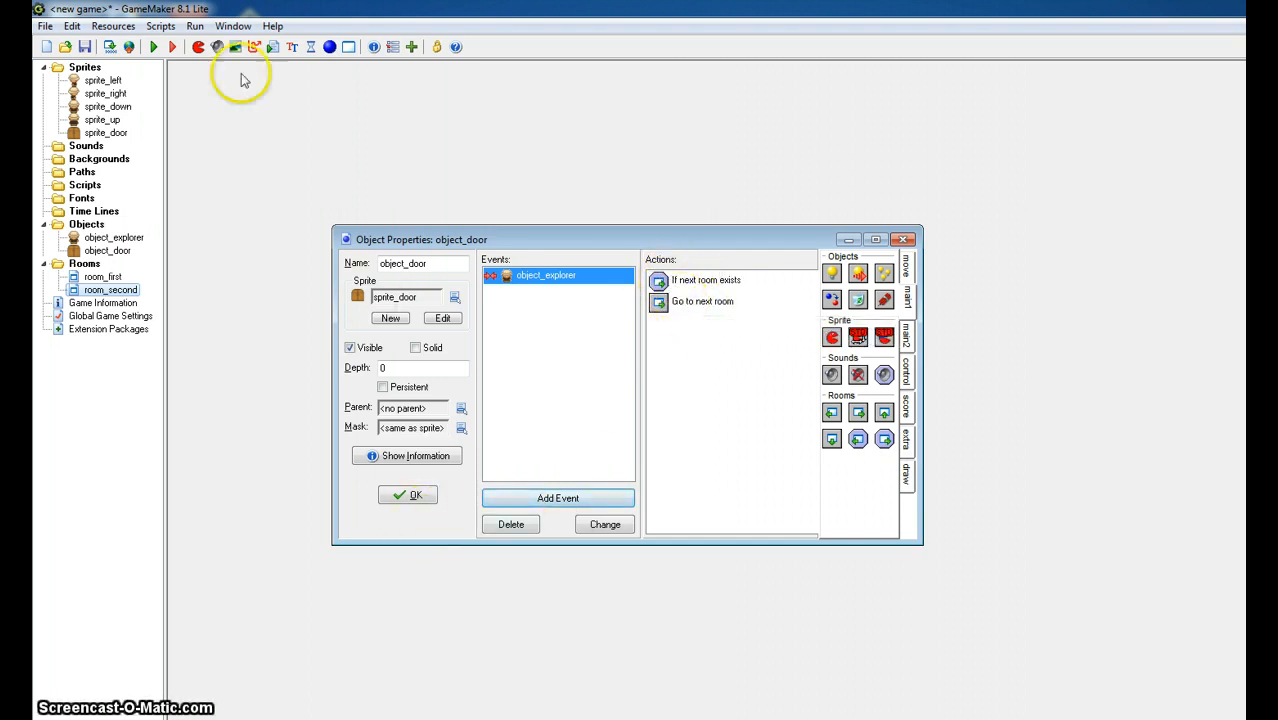
- Run the game again, walk the explorer into and away from the doors to test the room change, and close it
{"action": "left_click", "coordinate": [154, 47]}
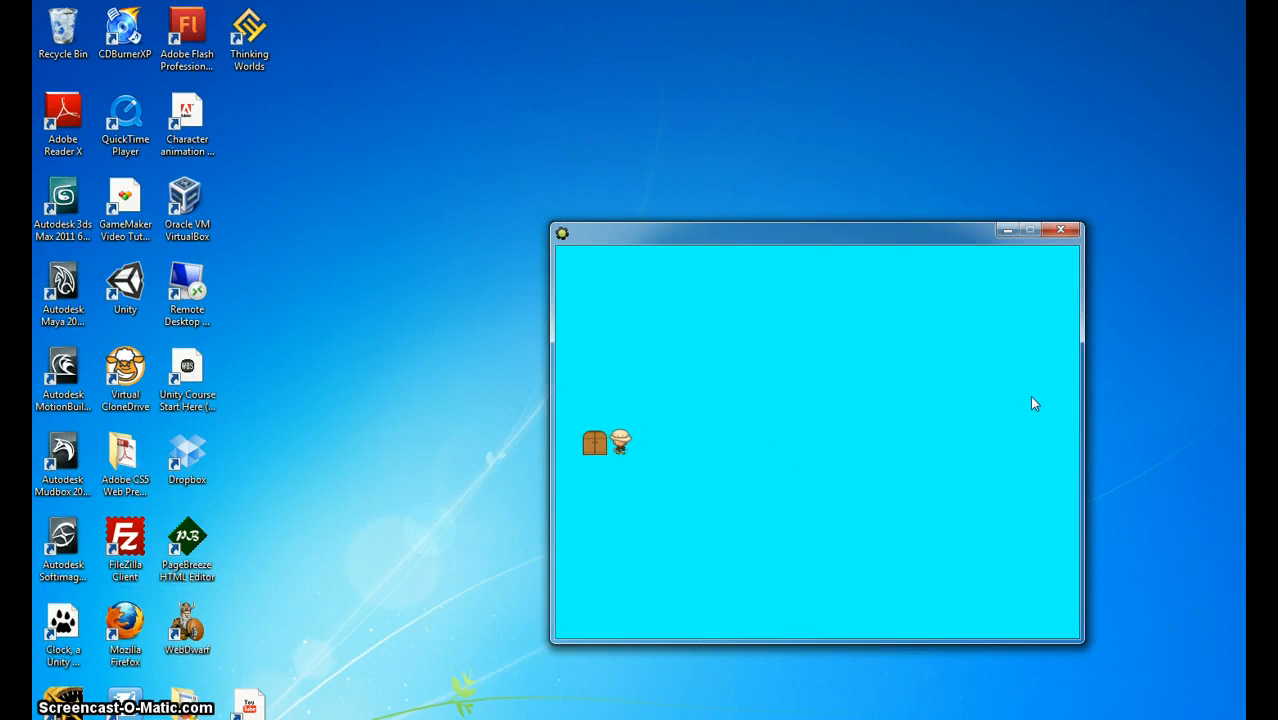
{"action": "key", "text": "Left"}
{"action": "key", "text": "Right"}
{"action": "key", "text": "Left"}
{"action": "key", "text": "Right"}
{"action": "key", "text": "Right"}
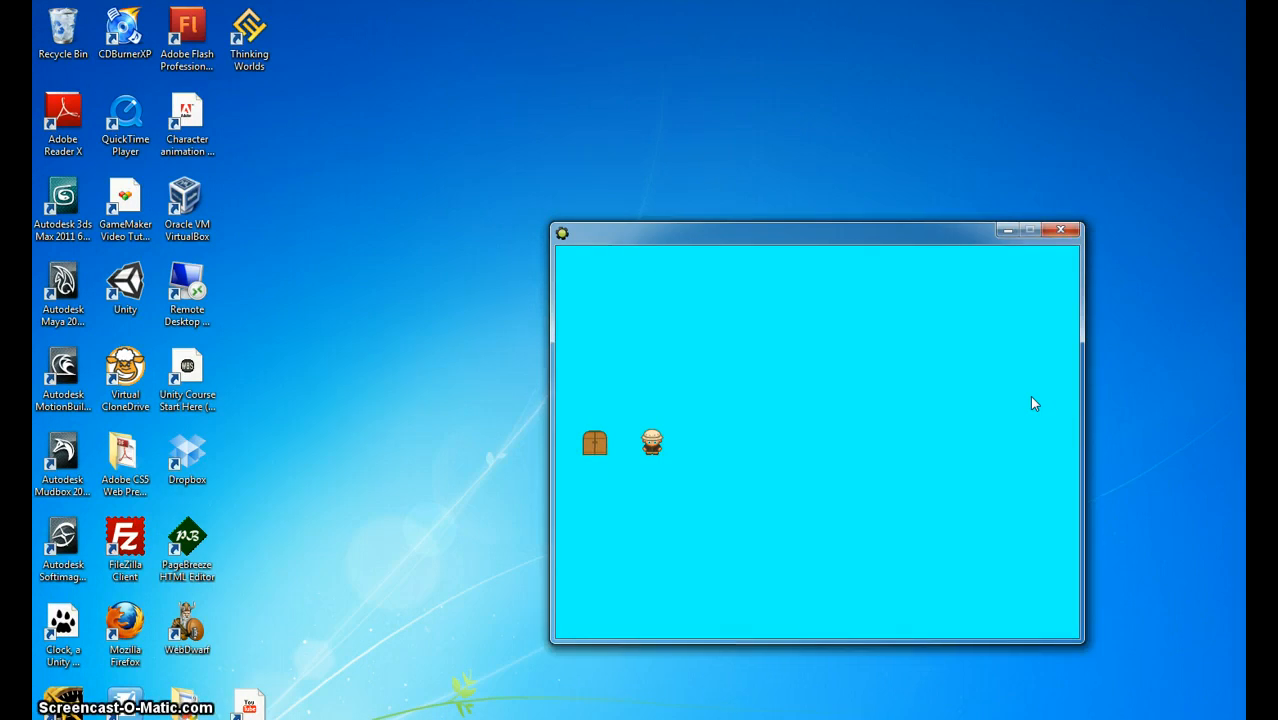
{"action": "left_click", "coordinate": [1062, 232]}
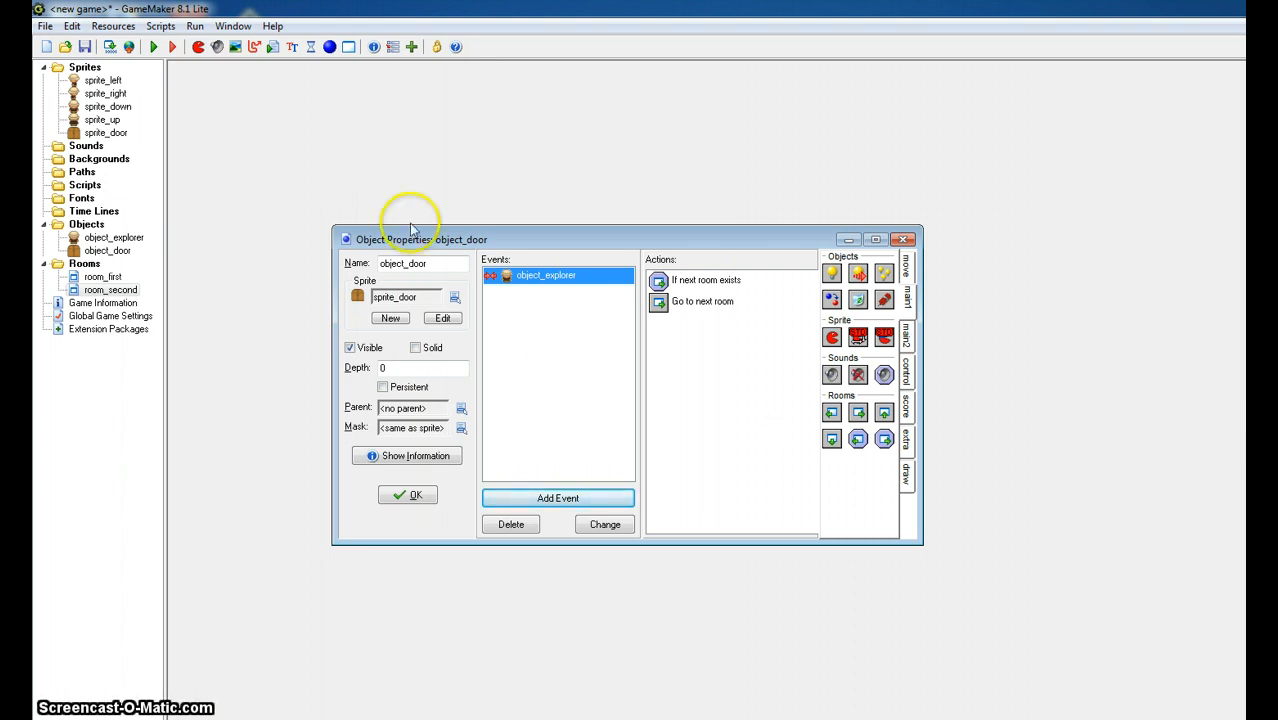
- Create a sprite named sprite_badguy from the skeleton image in the Maze - Platform folder, with its background removed
{"action": "left_click", "coordinate": [198, 48]}
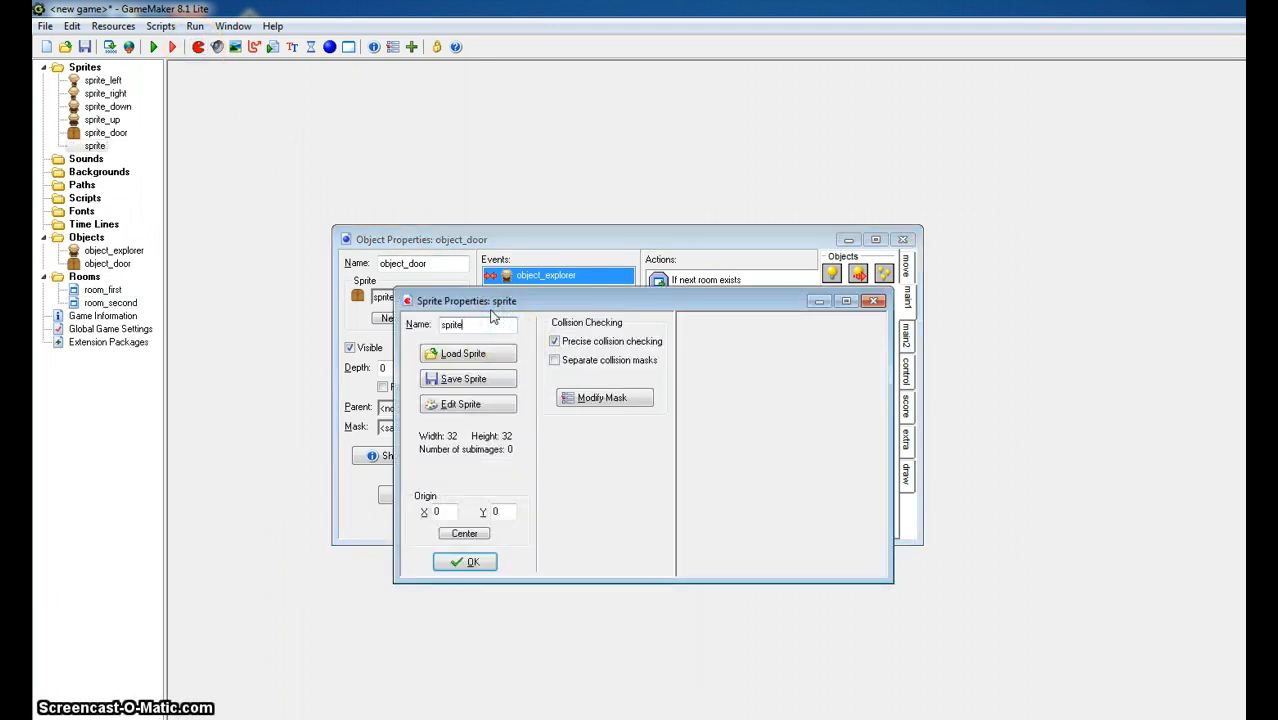
{"action": "type", "text": "sprite_badguy"}
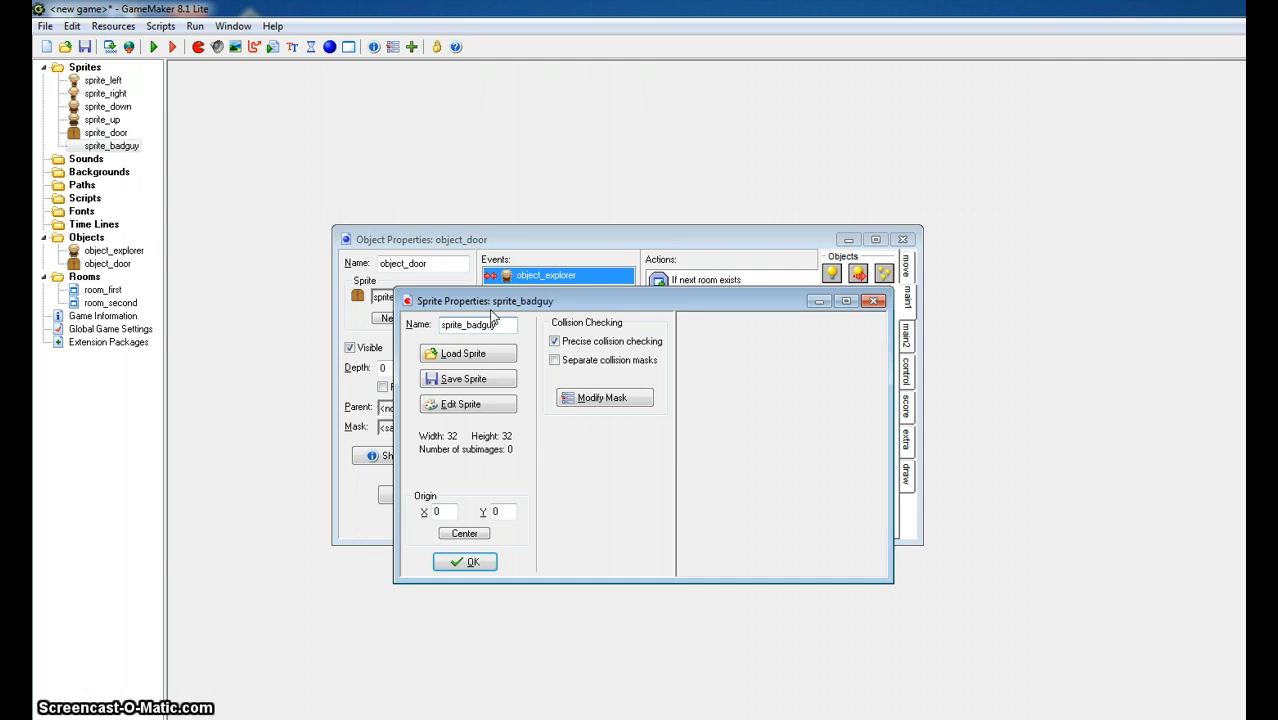
{"action": "left_click", "coordinate": [494, 355]}
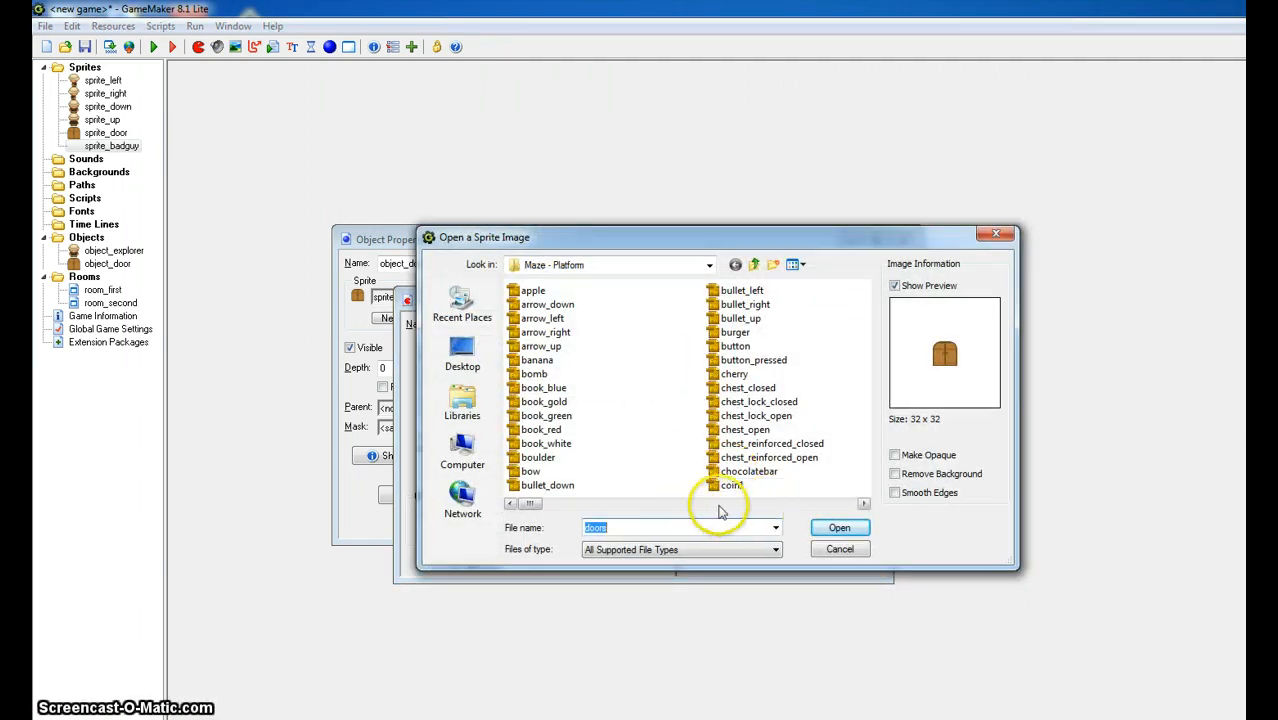
{"action": "left_click", "coordinate": [720, 504]}
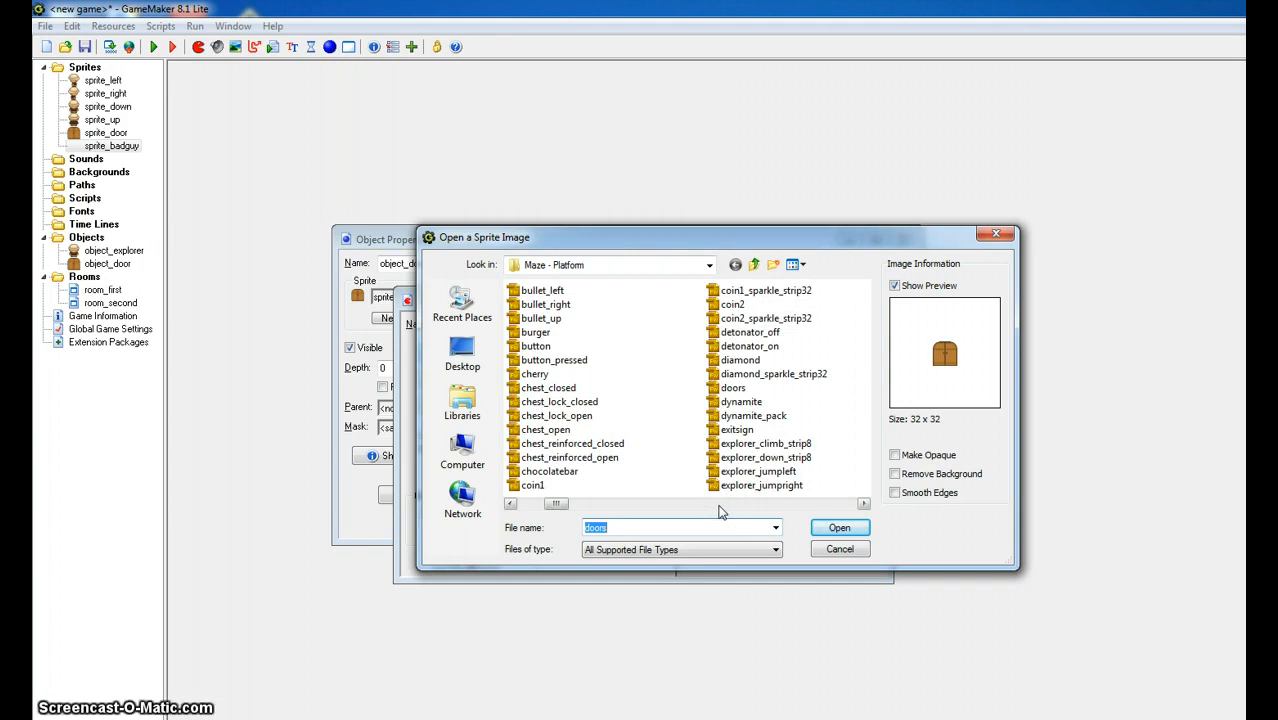
{"action": "left_click", "coordinate": [720, 506]}
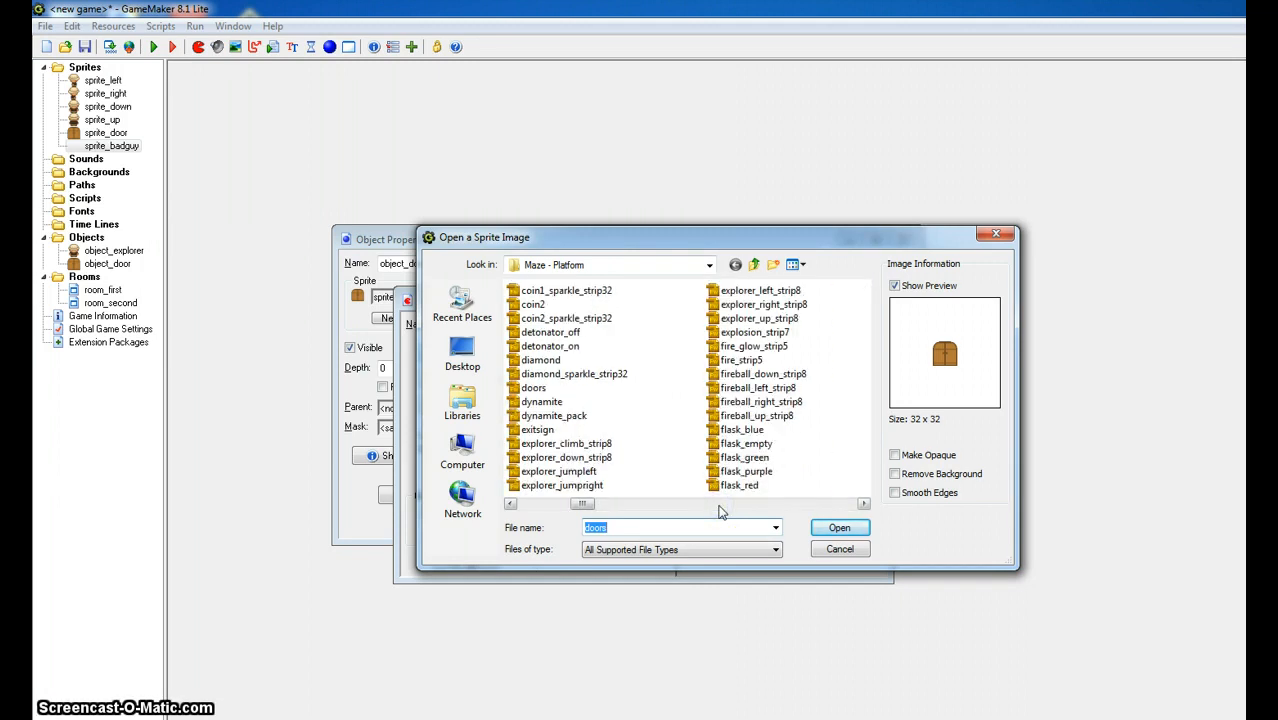
{"action": "left_click", "coordinate": [720, 506]}
{"action": "left_click", "coordinate": [720, 506]}
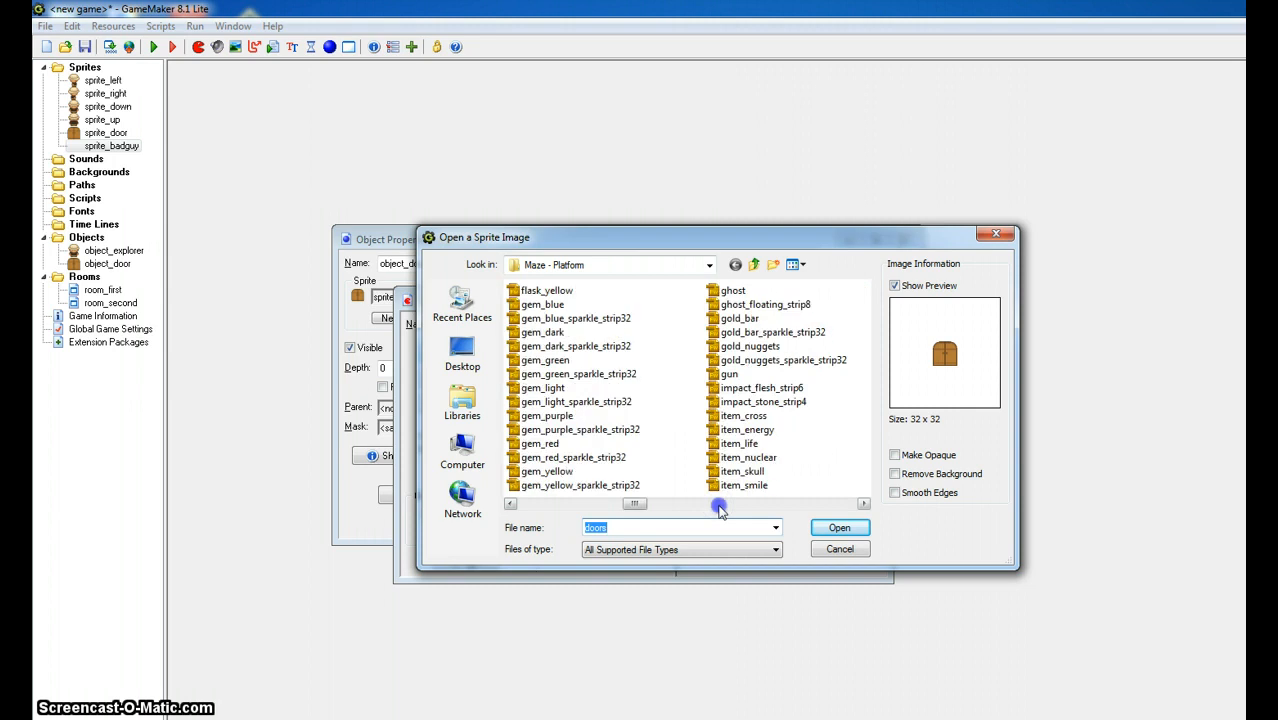
{"action": "left_click", "coordinate": [720, 506]}
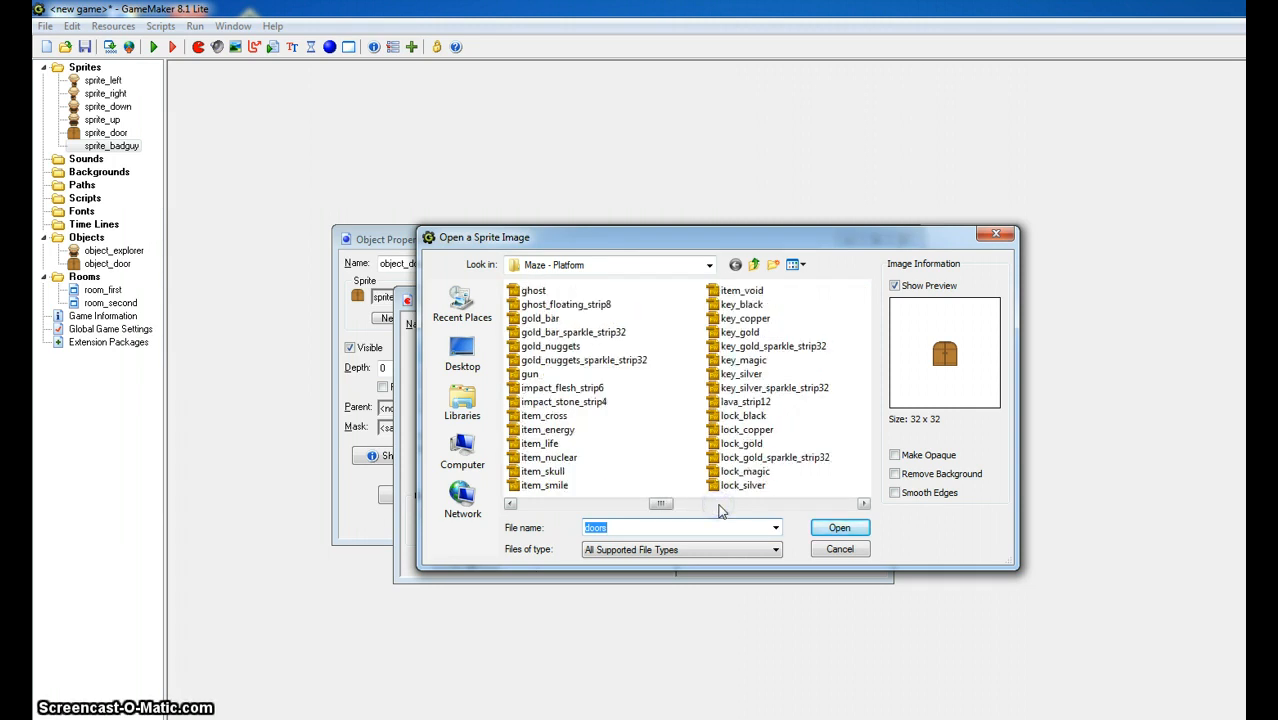
{"action": "left_click", "coordinate": [740, 507]}
{"action": "left_click", "coordinate": [742, 507]}
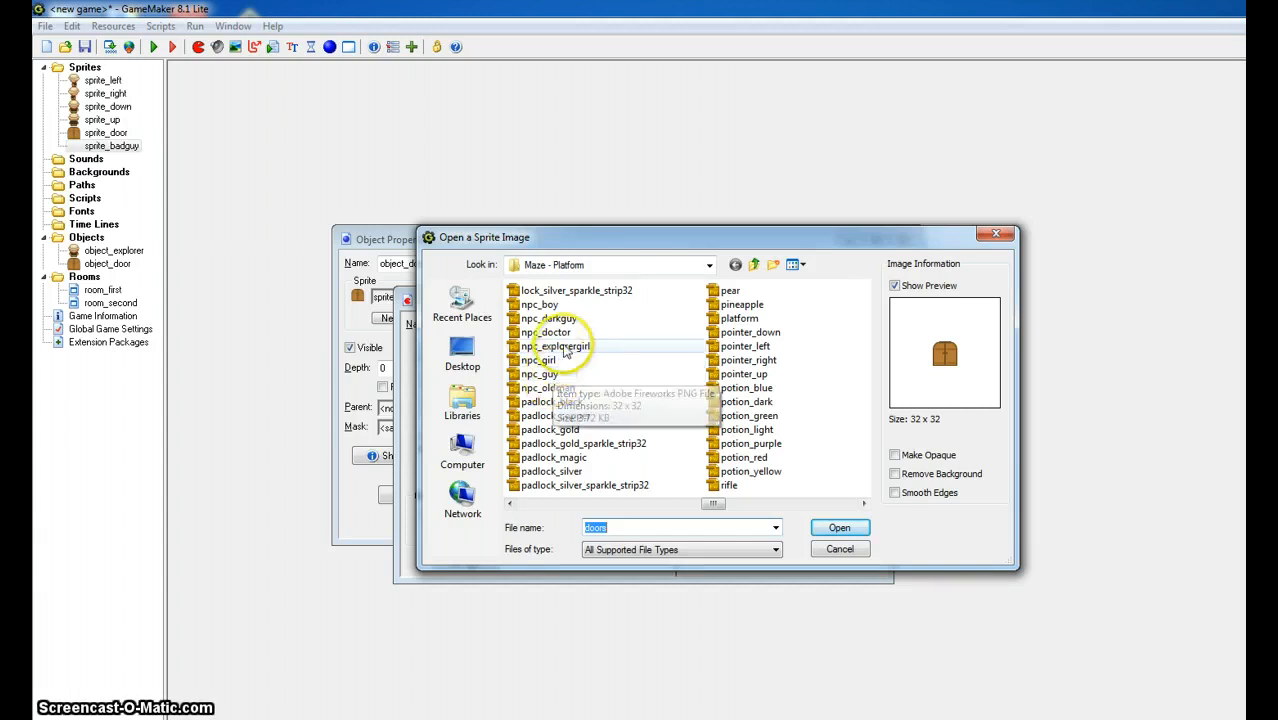
{"action": "left_click", "coordinate": [765, 503]}
{"action": "left_click", "coordinate": [818, 504]}
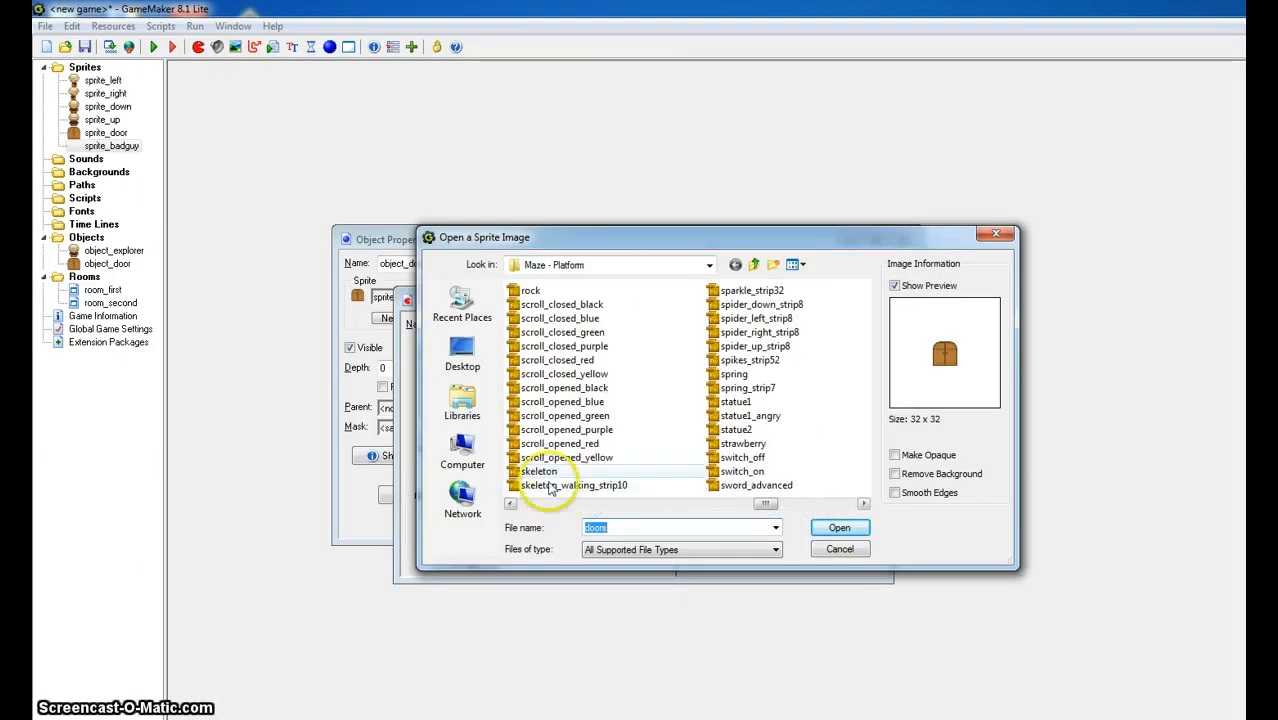
{"action": "left_click", "coordinate": [539, 471]}
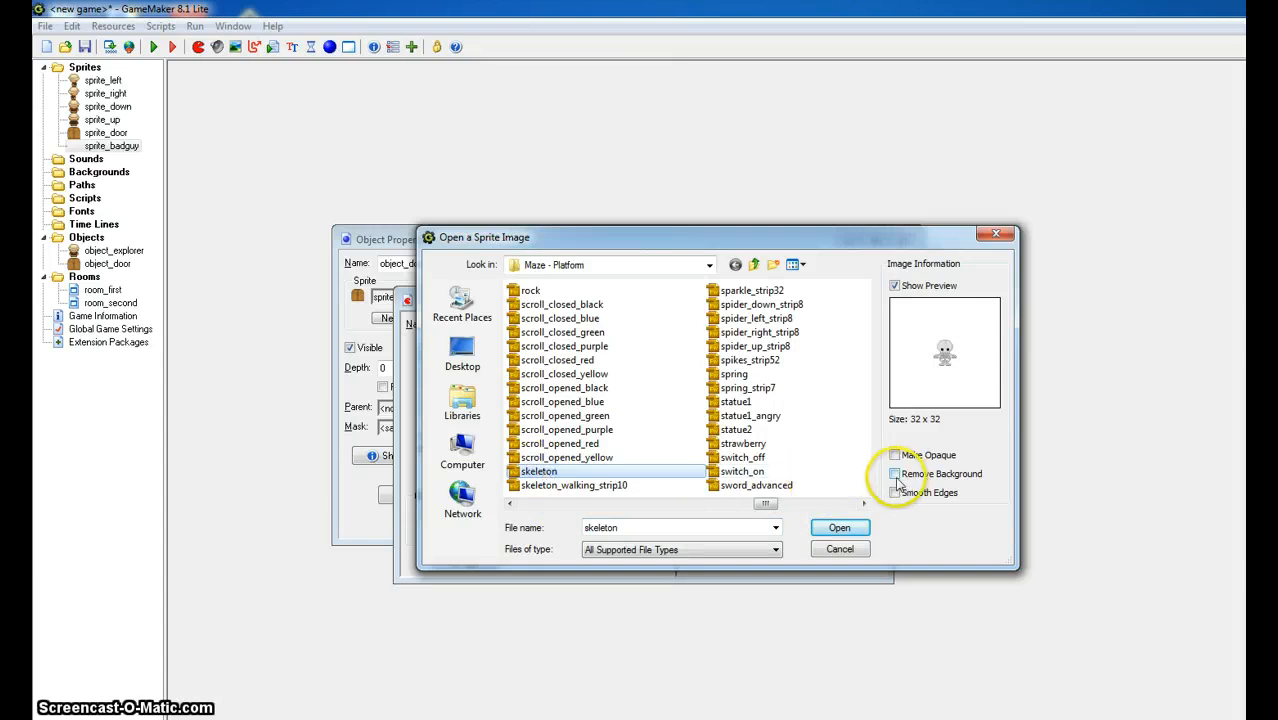
{"action": "left_click", "coordinate": [894, 473]}
{"action": "left_click", "coordinate": [839, 527]}
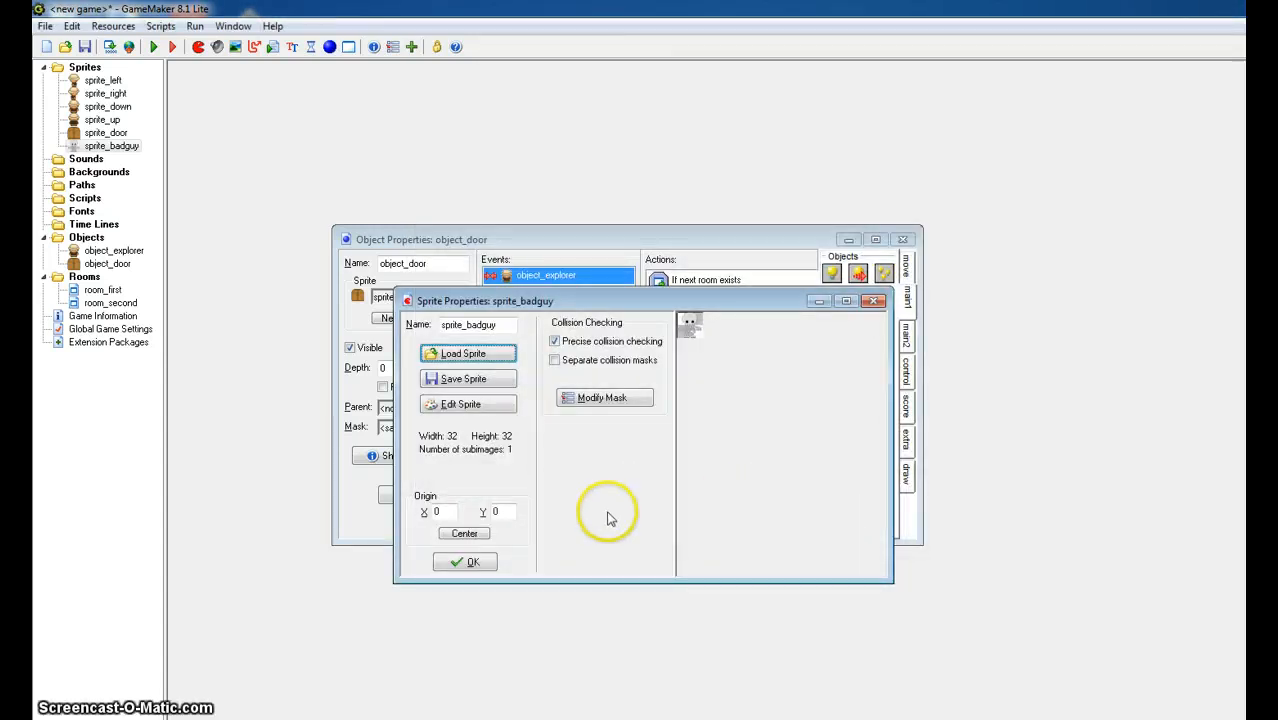
{"action": "left_click", "coordinate": [460, 562]}
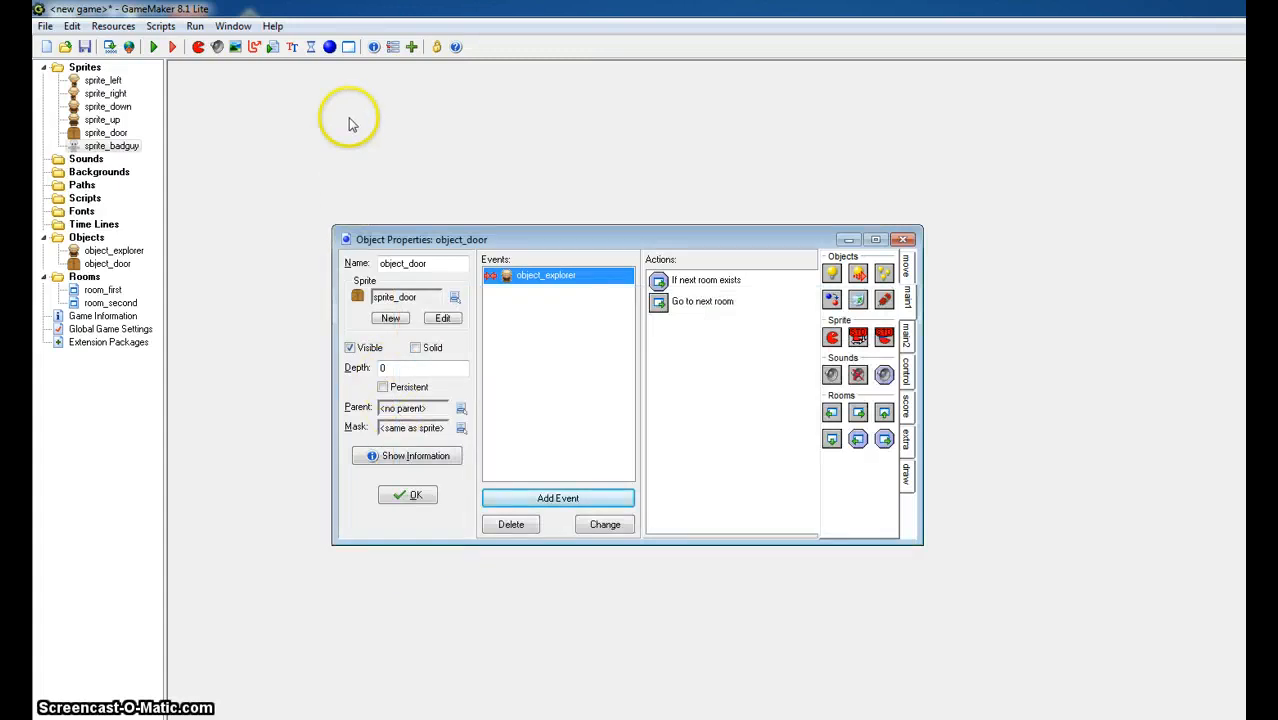
- Create an object named object_badguy that uses sprite_badguy as its sprite
{"action": "left_click", "coordinate": [330, 47]}
{"action": "left_click", "coordinate": [512, 344]}
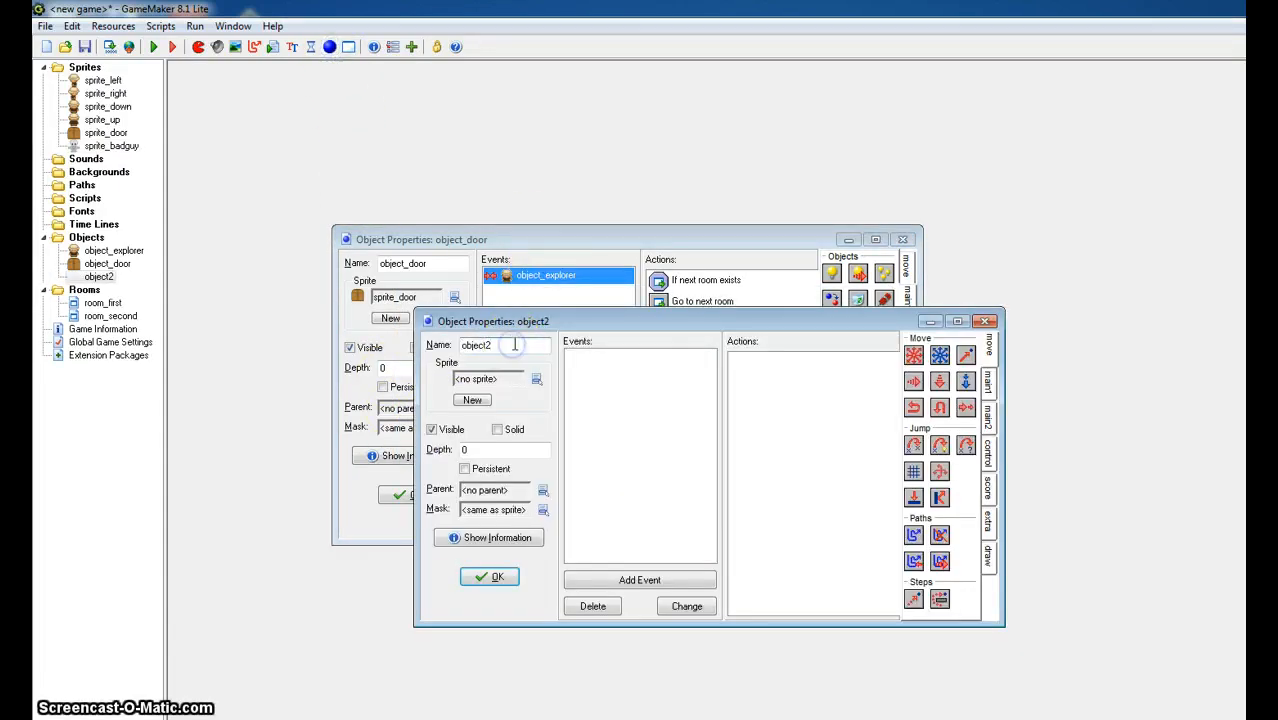
{"action": "type", "text": "badguy"}
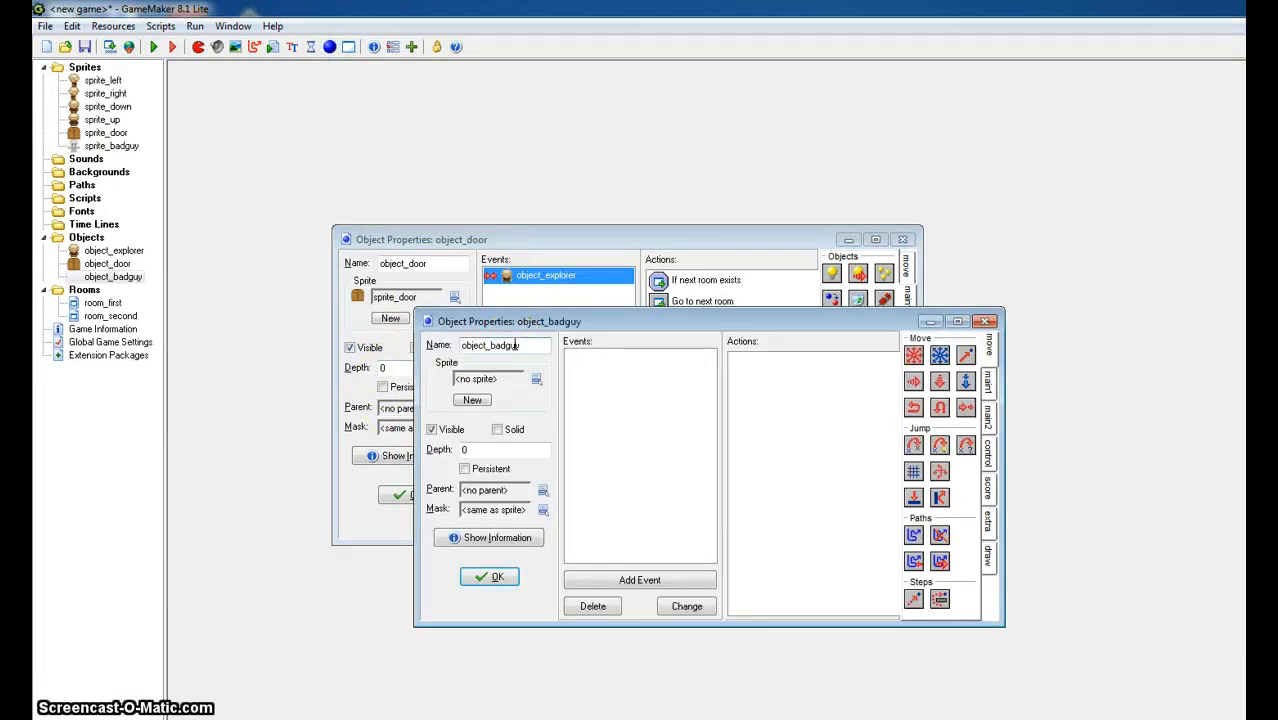
{"action": "left_click", "coordinate": [536, 379]}
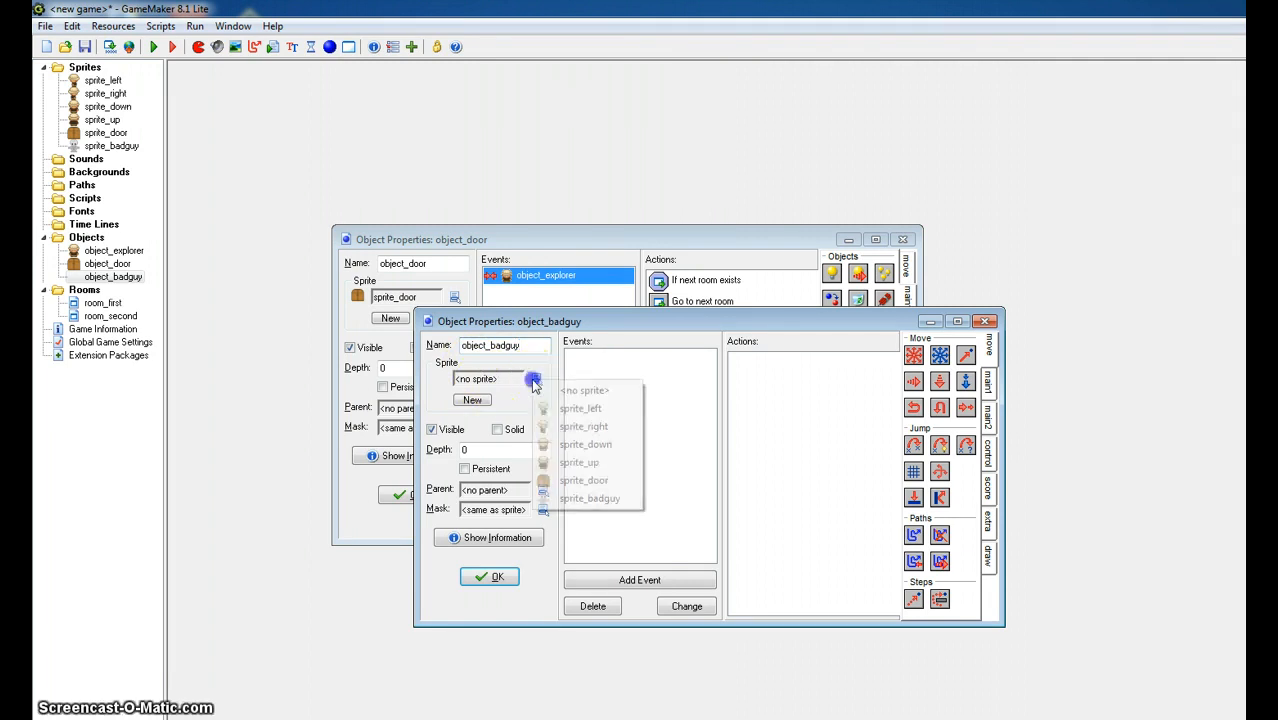
{"action": "left_click", "coordinate": [575, 497]}
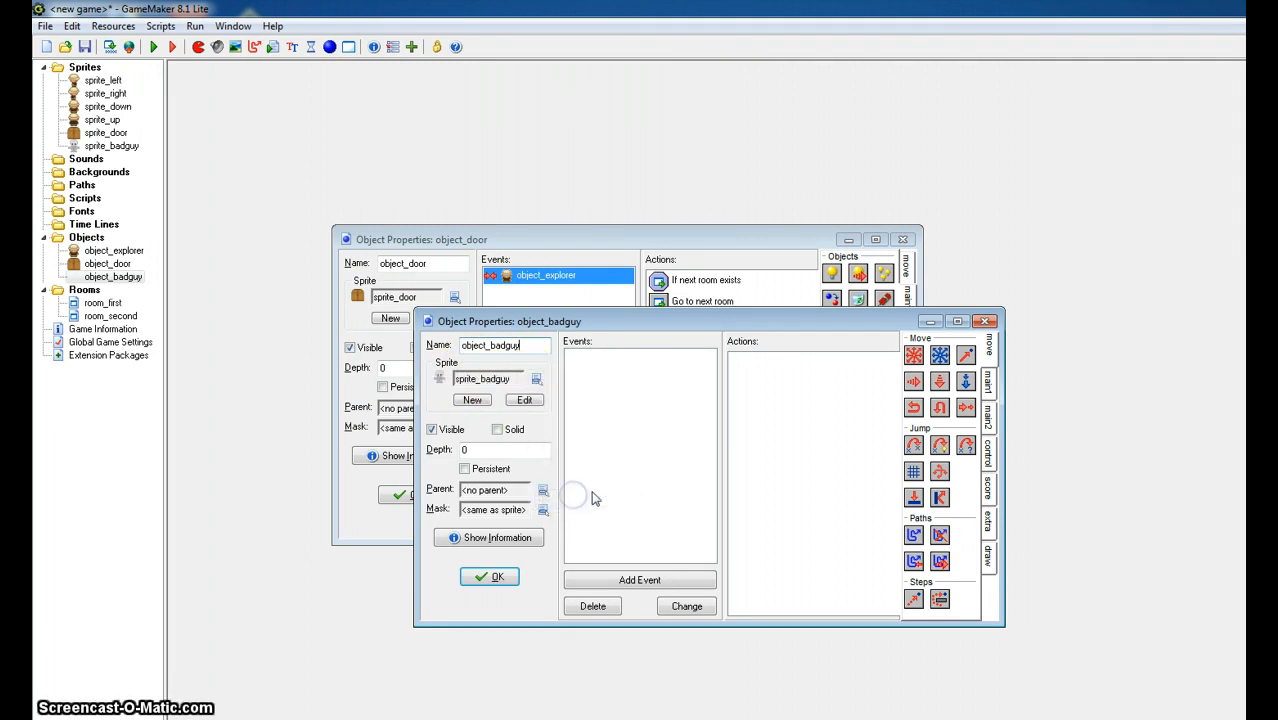
{"action": "left_click", "coordinate": [487, 577]}
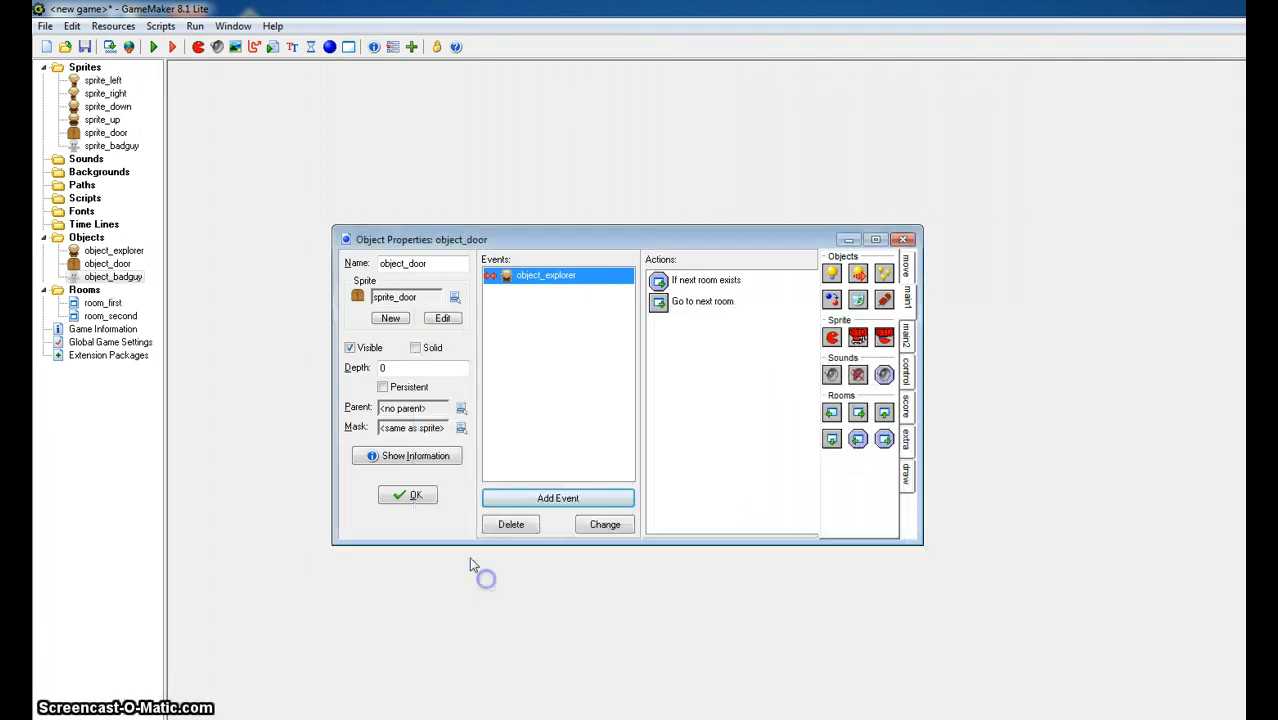
- Place one object_badguy instance in room_first between the door and the explorer, a few cells above them, and accept the room
{"action": "double_click", "coordinate": [102, 302]}
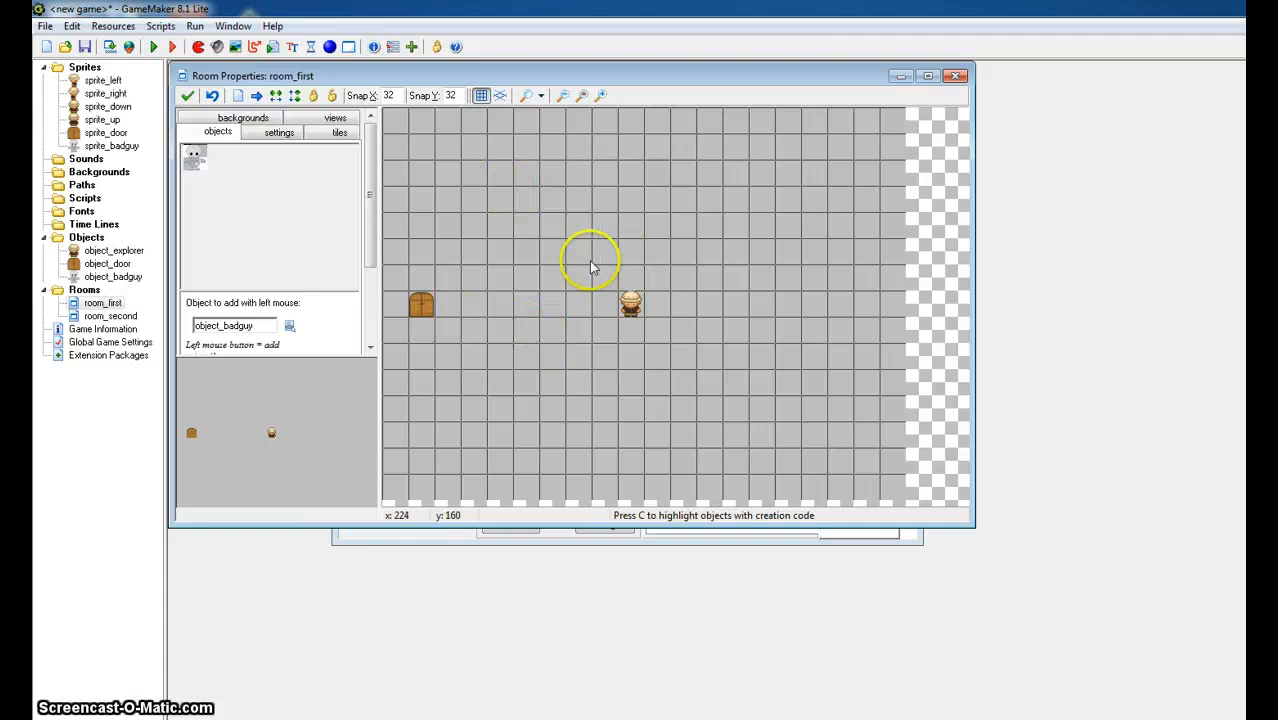
{"action": "left_click", "coordinate": [583, 223]}
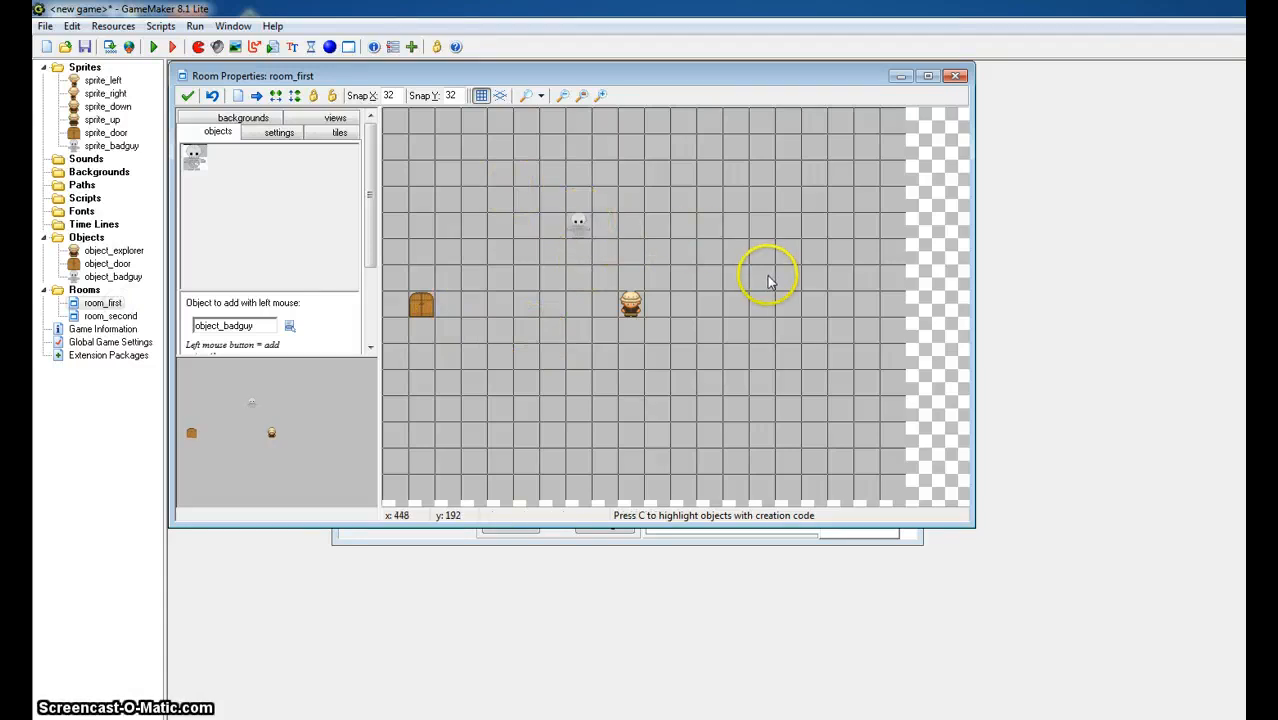
{"action": "left_click", "coordinate": [187, 95]}
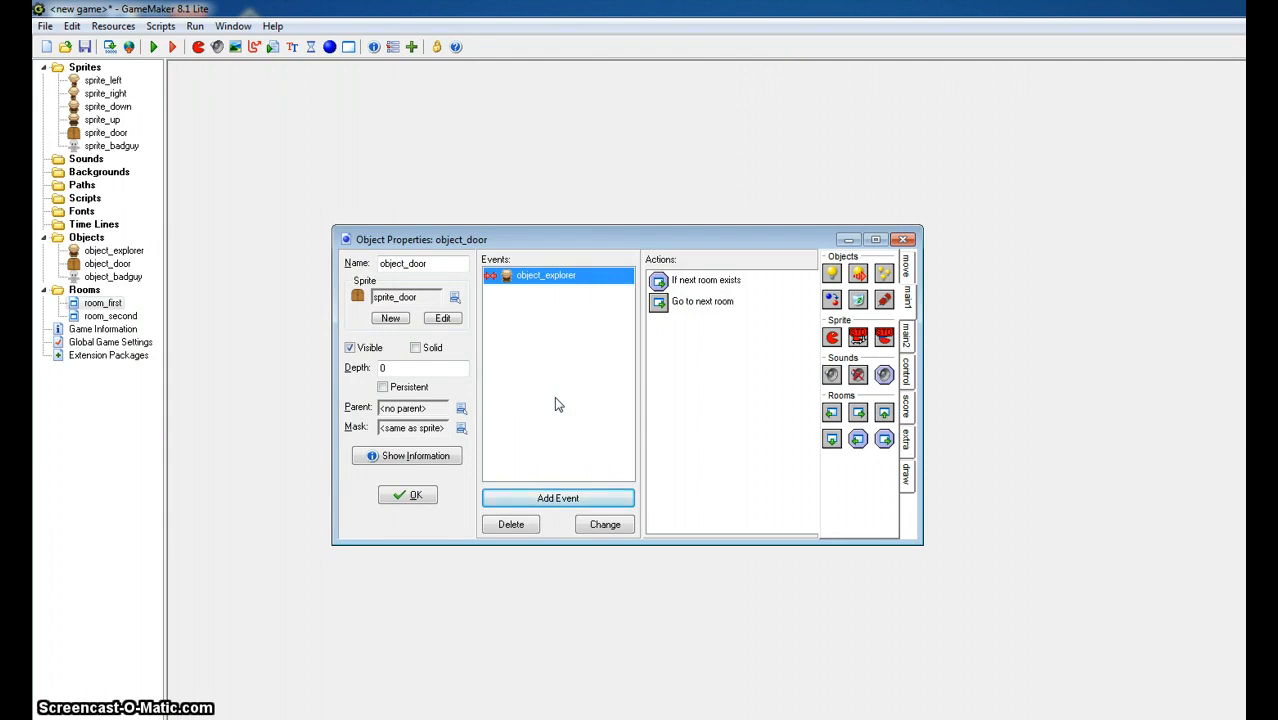
- Examine the events of object_explorer and close its properties
{"action": "left_click", "coordinate": [574, 390]}
{"action": "double_click", "coordinate": [113, 250]}
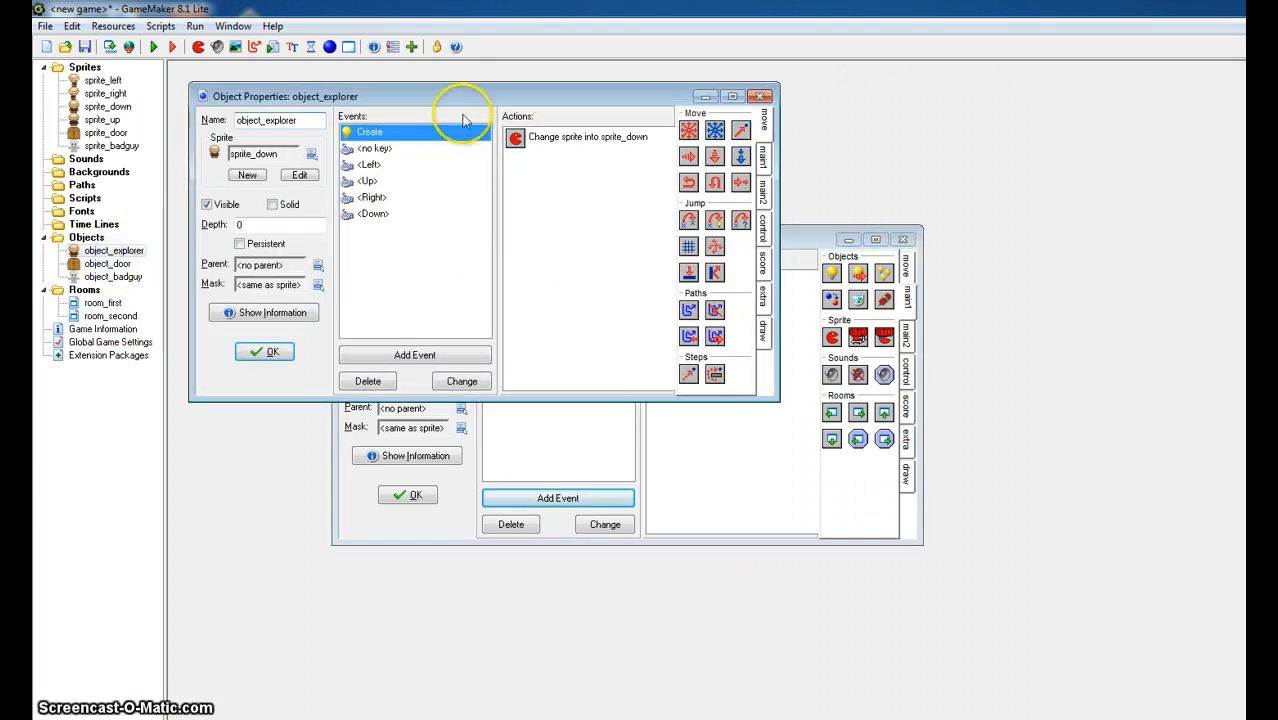
{"action": "left_click_drag", "start_coordinate": [452, 98], "coordinate": [702, 116]}
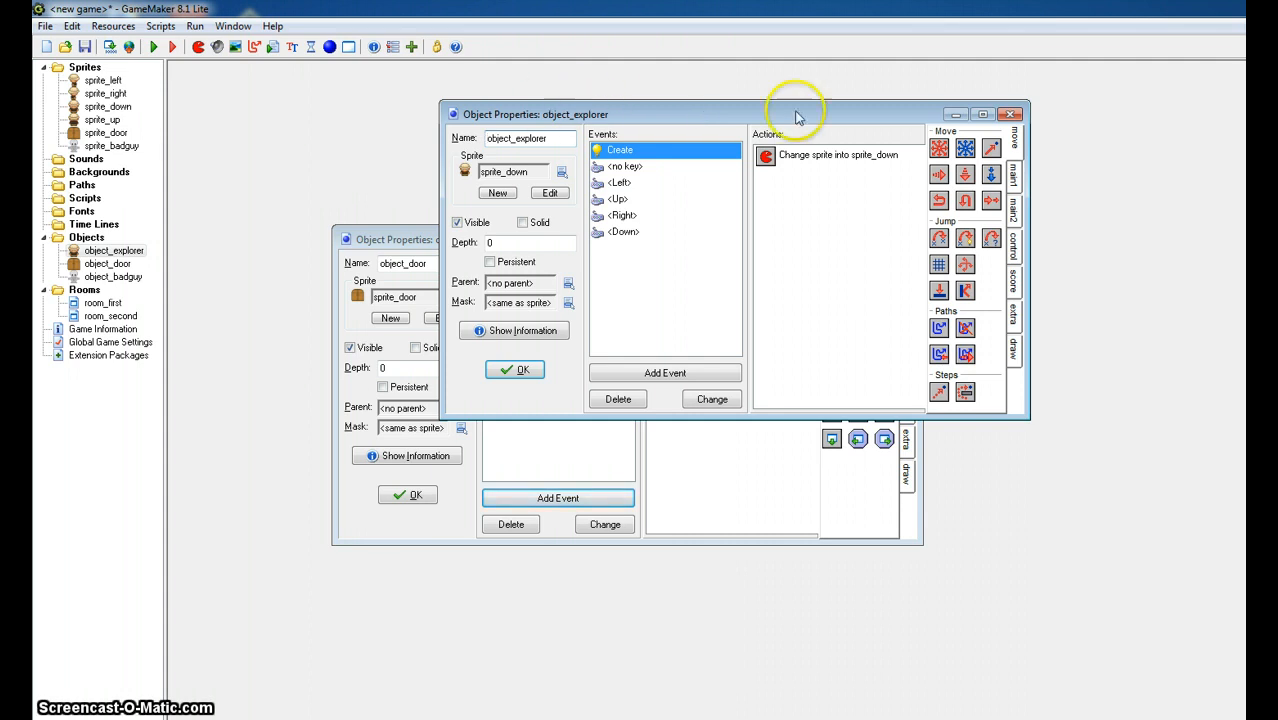
{"action": "left_click", "coordinate": [1011, 114]}
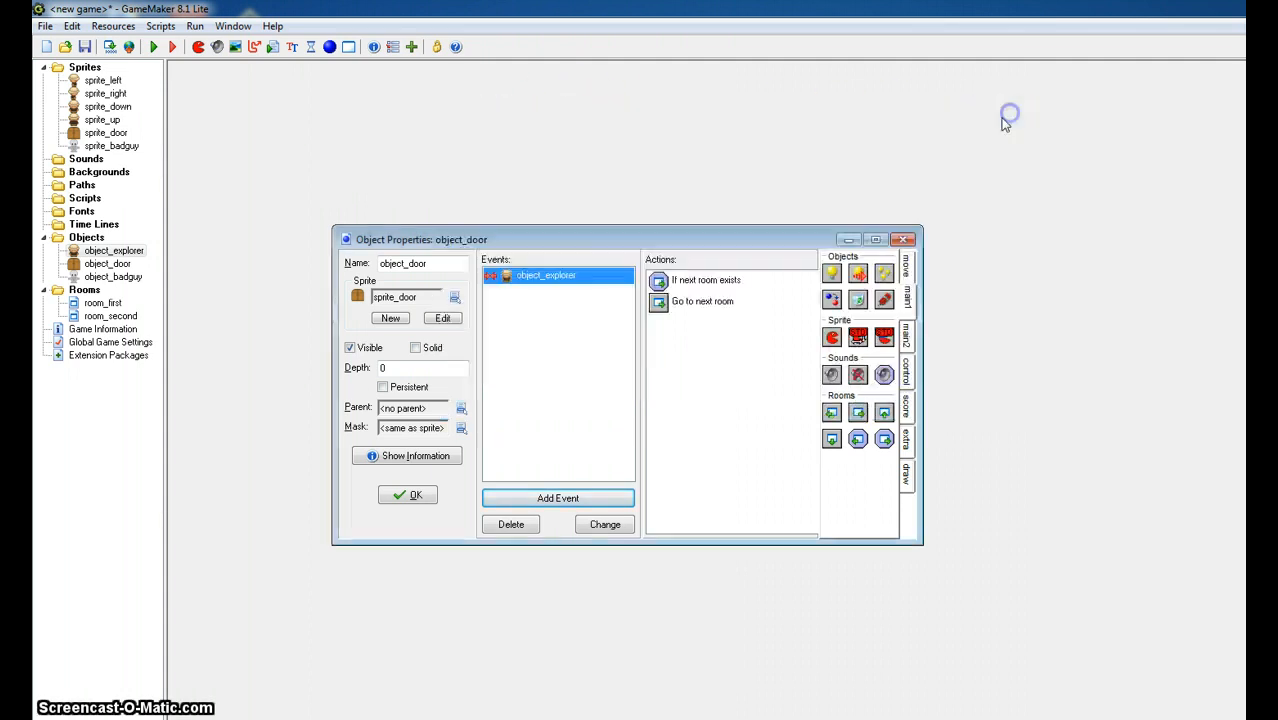
- Accept the object_door properties and create a new object named object_controller1 without a sprite
{"action": "left_click", "coordinate": [707, 271]}
{"action": "left_click", "coordinate": [408, 495]}
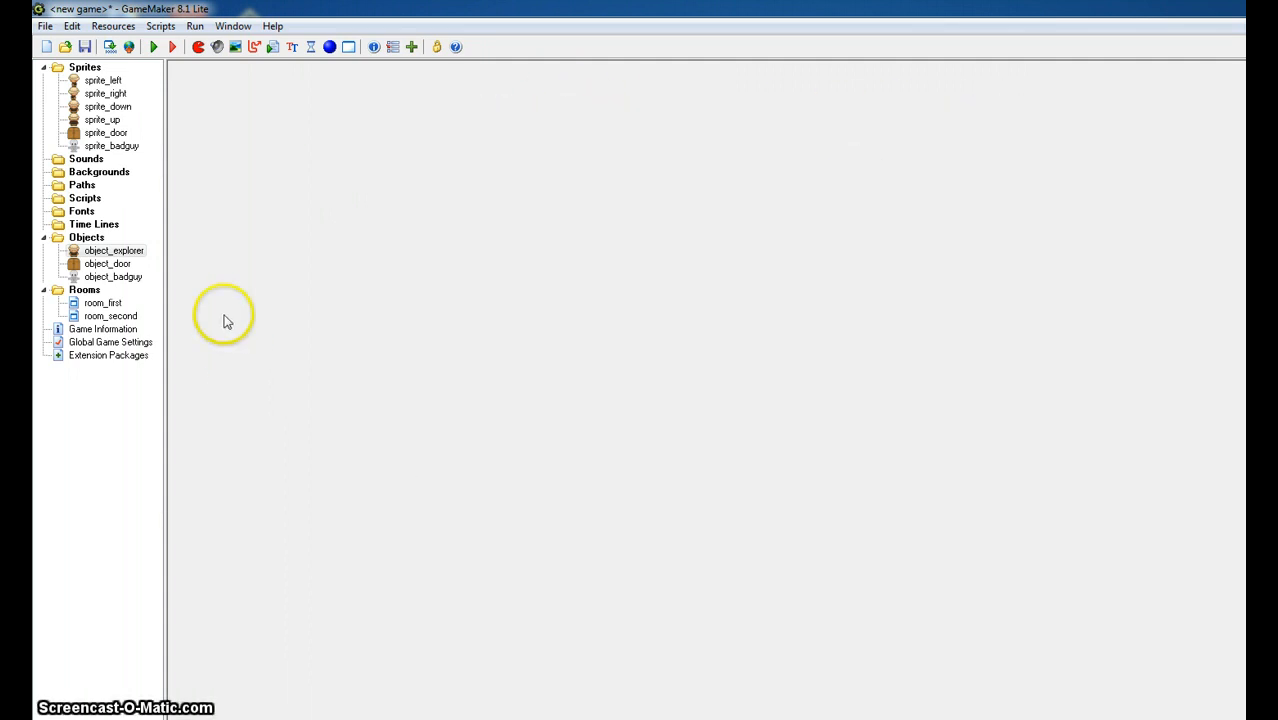
{"action": "left_click", "coordinate": [329, 47]}
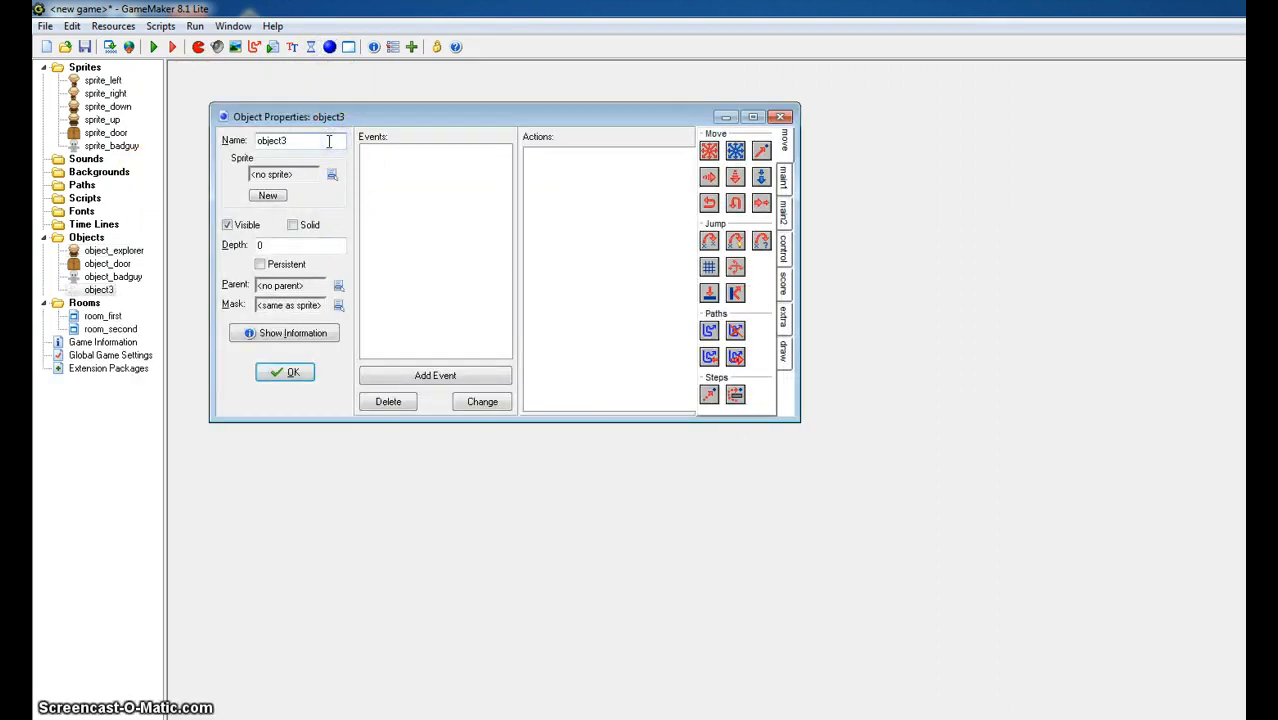
{"action": "key", "text": "BackSpace"}
{"action": "type", "text": "_controller"}
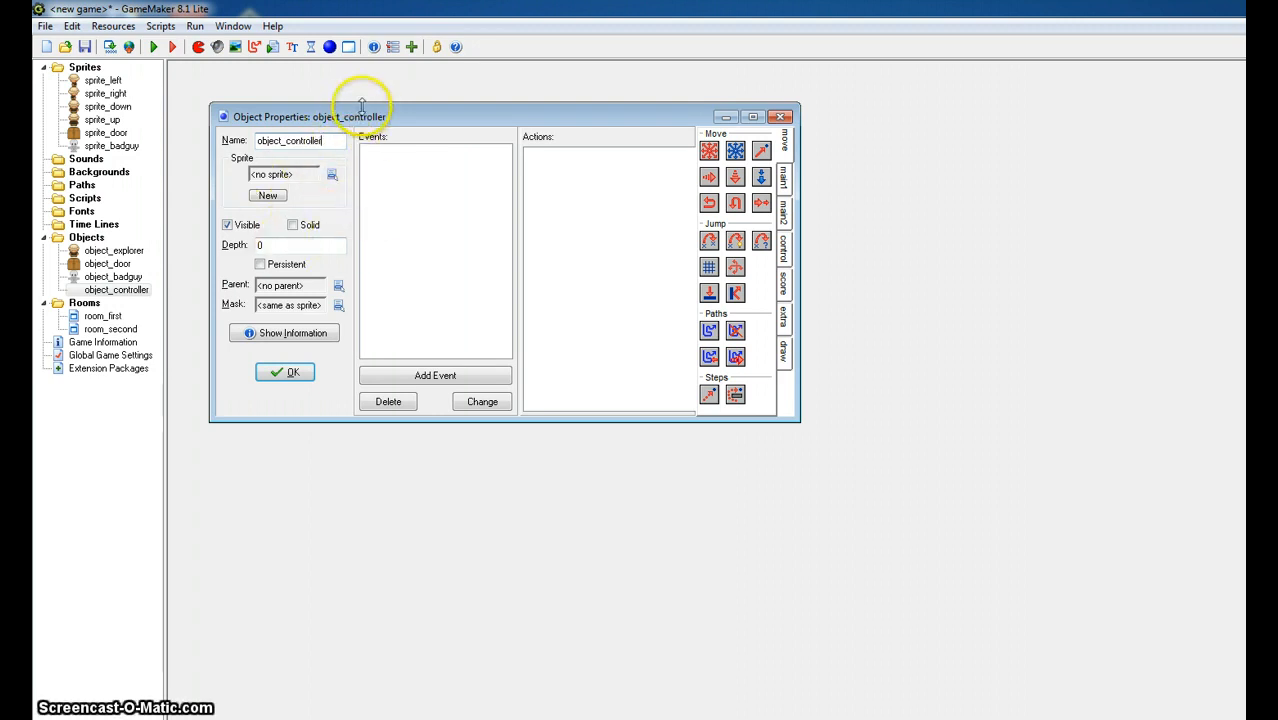
{"action": "left_click_drag", "start_coordinate": [359, 122], "coordinate": [420, 108]}
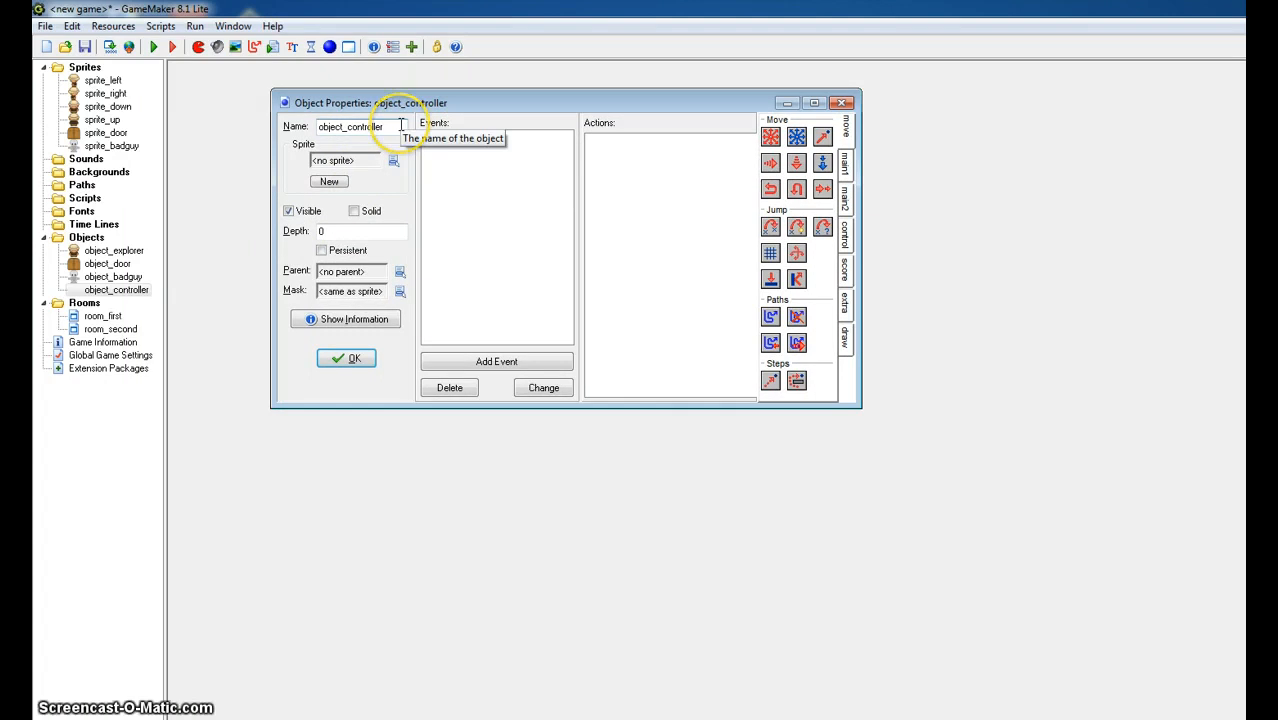
{"action": "type", "text": "1"}
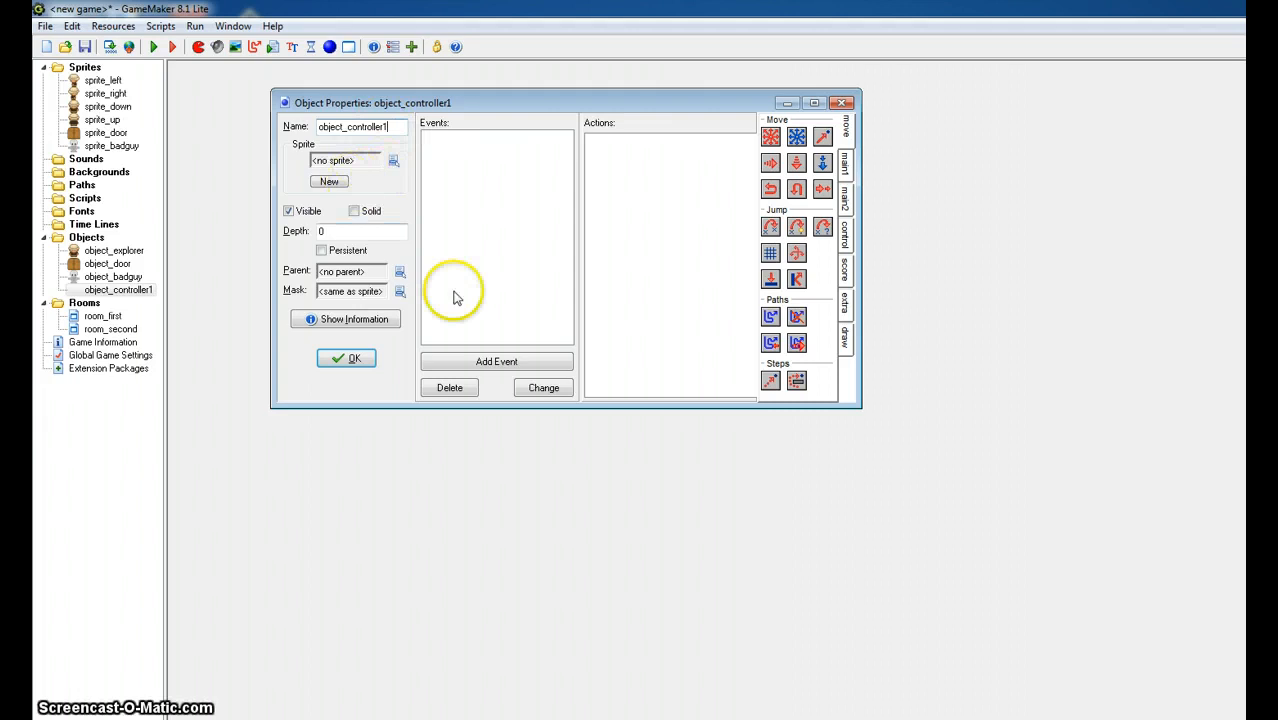
- Add a normal Step event to object_controller1
{"action": "left_click", "coordinate": [477, 362]}
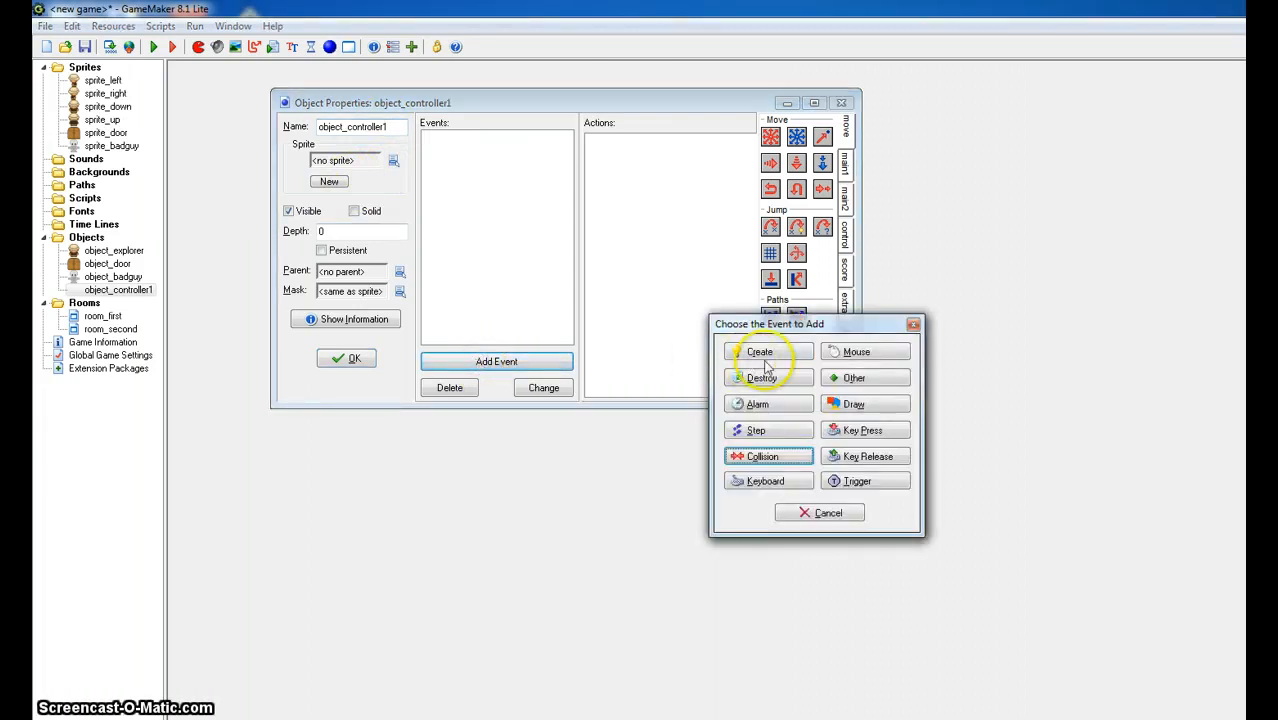
{"action": "left_click", "coordinate": [773, 434]}
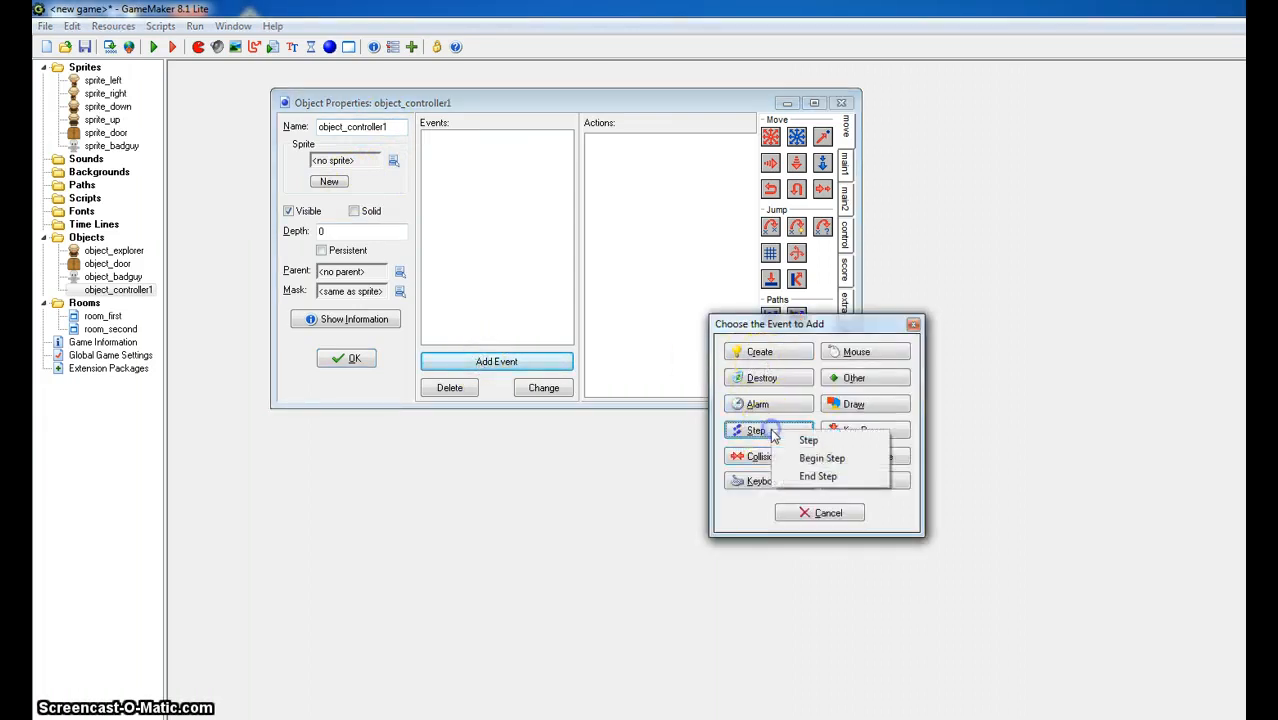
{"action": "left_click", "coordinate": [826, 443]}
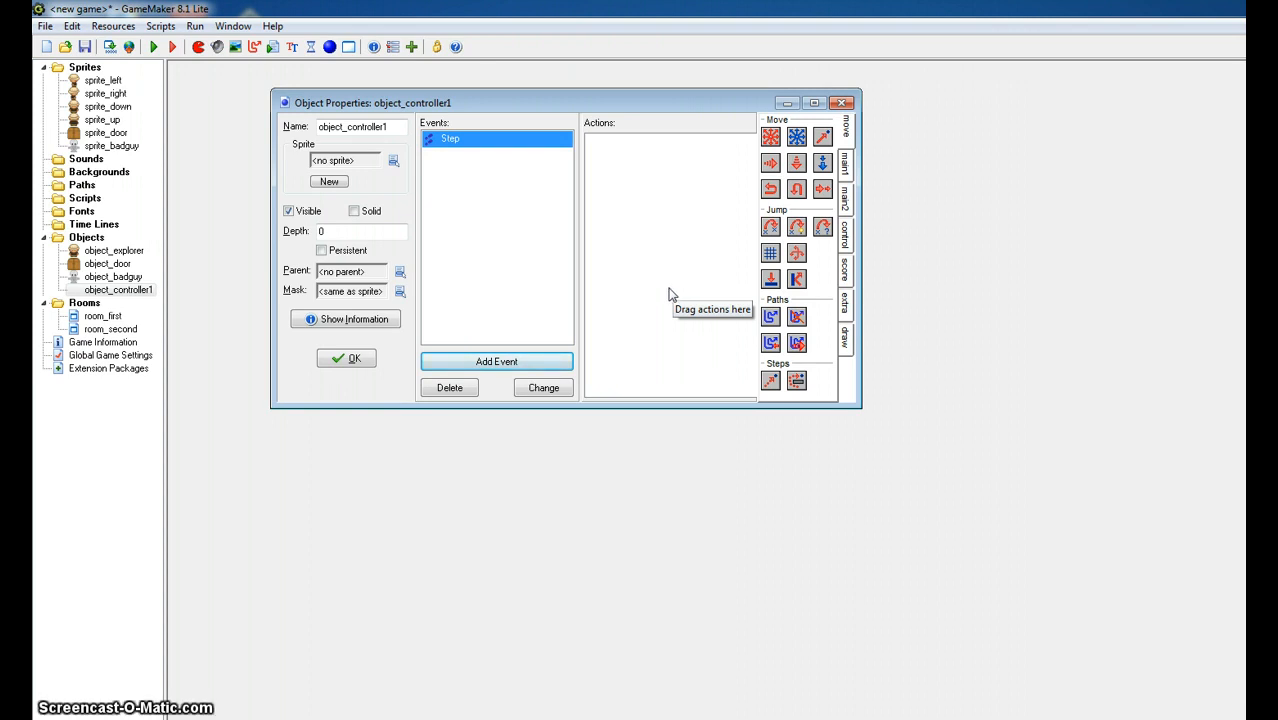
{"action": "left_click", "coordinate": [648, 272]}
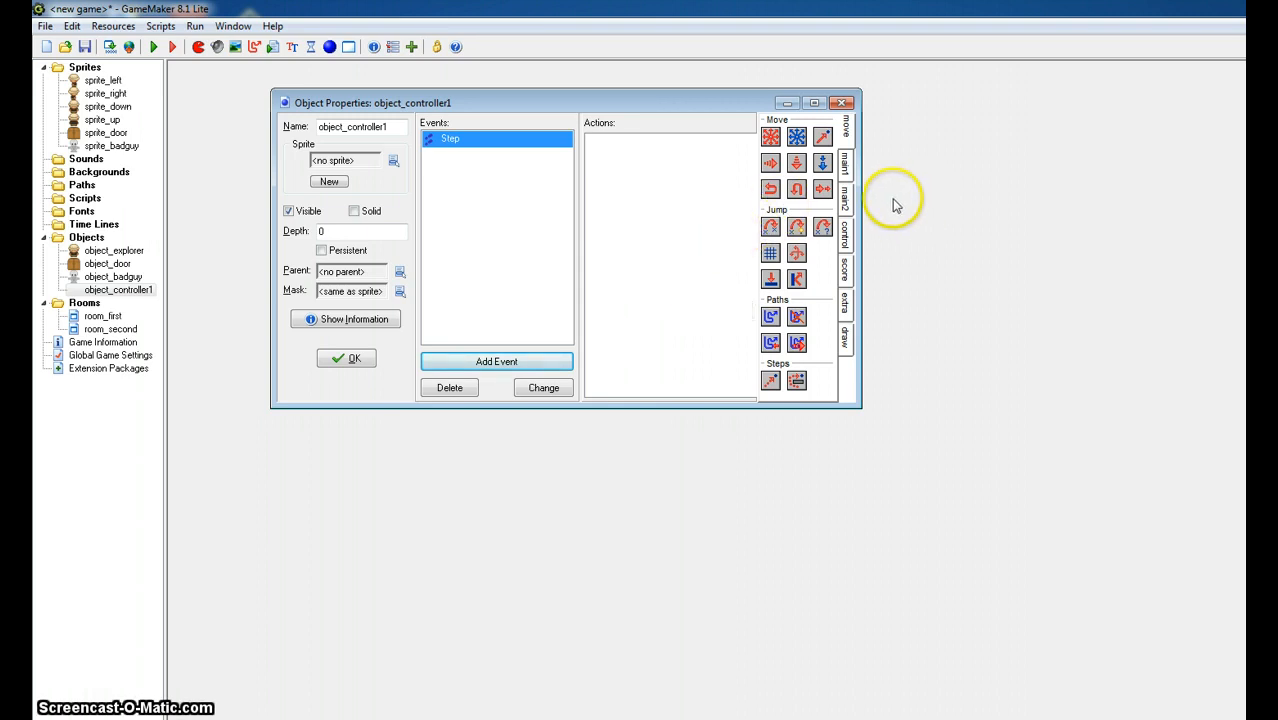
- Add a Test Instance Count action to object_controller1's Step event, testing object_badguy with number 0 and operation Equal to
{"action": "left_click", "coordinate": [850, 195]}
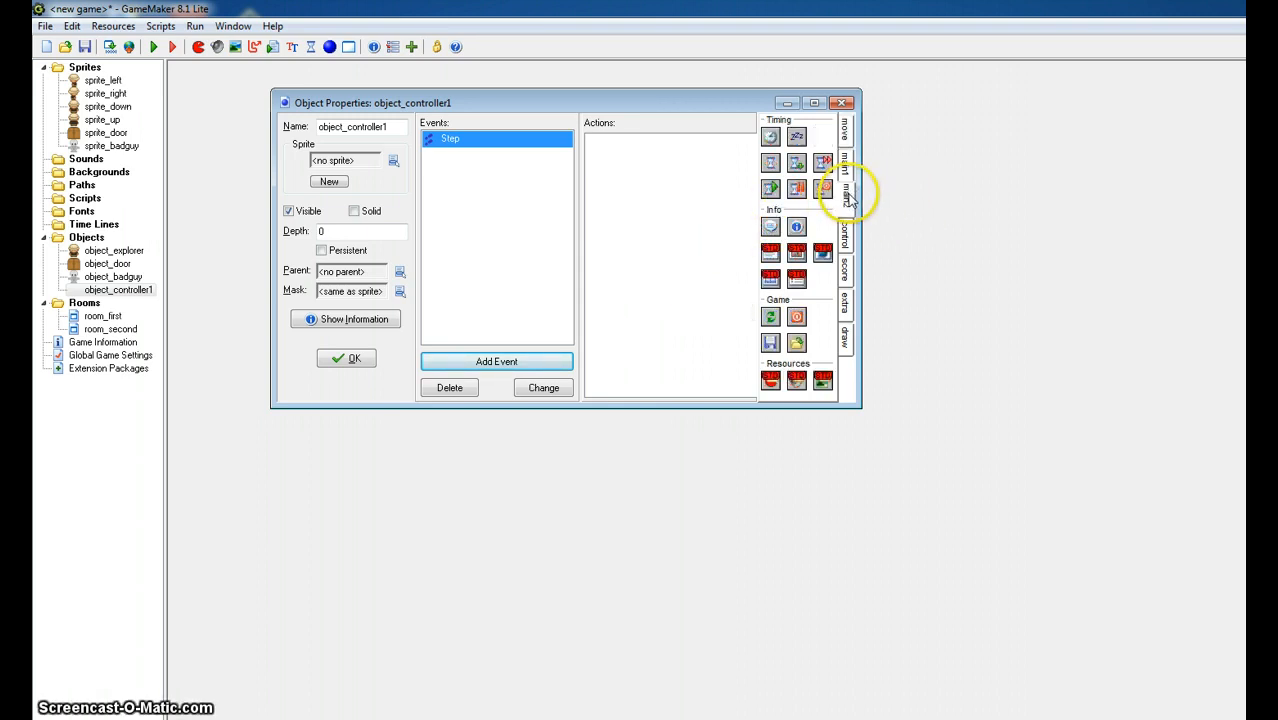
{"action": "left_click", "coordinate": [849, 180]}
{"action": "left_click", "coordinate": [847, 236]}
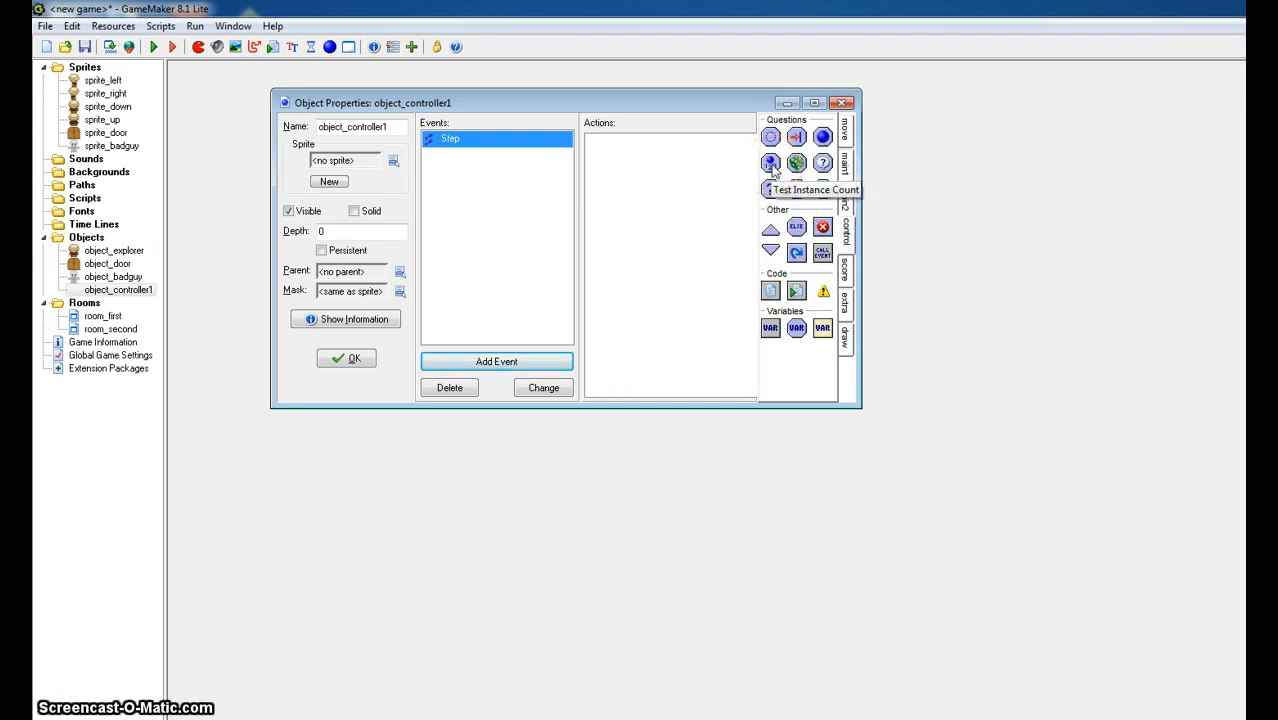
{"action": "left_click_drag", "start_coordinate": [773, 168], "coordinate": [646, 178]}
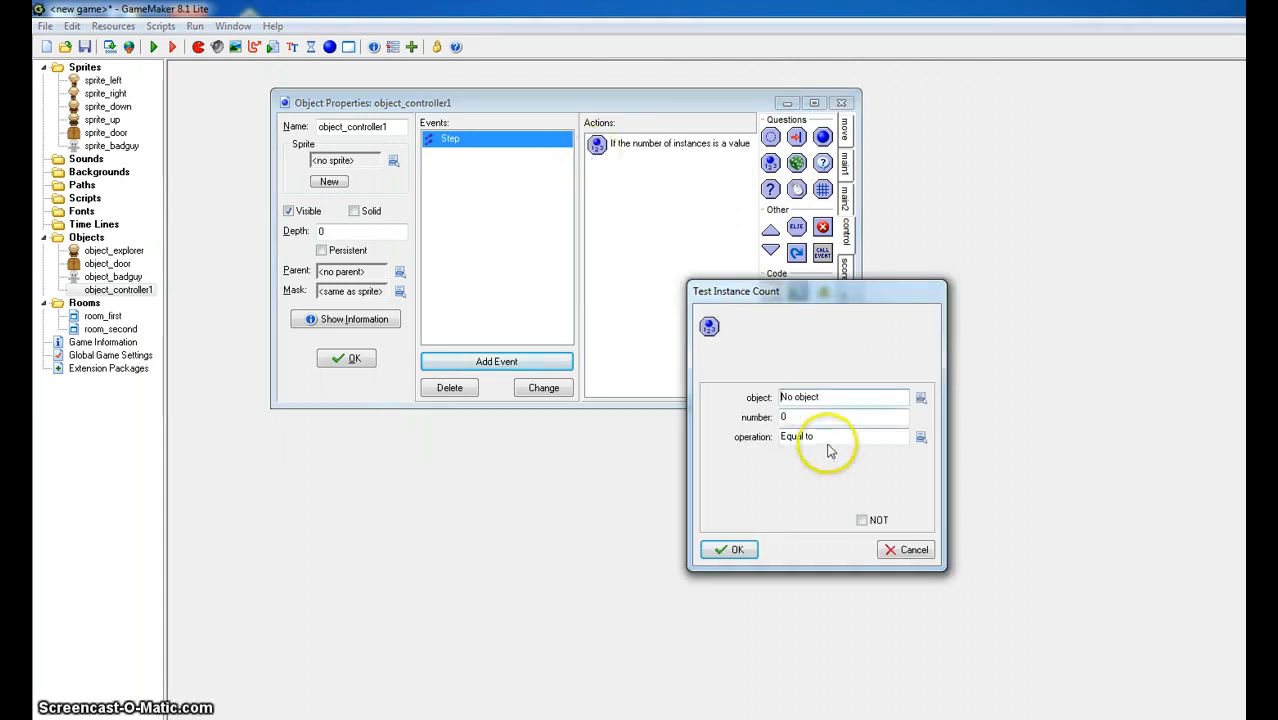
{"action": "left_click", "coordinate": [920, 397]}
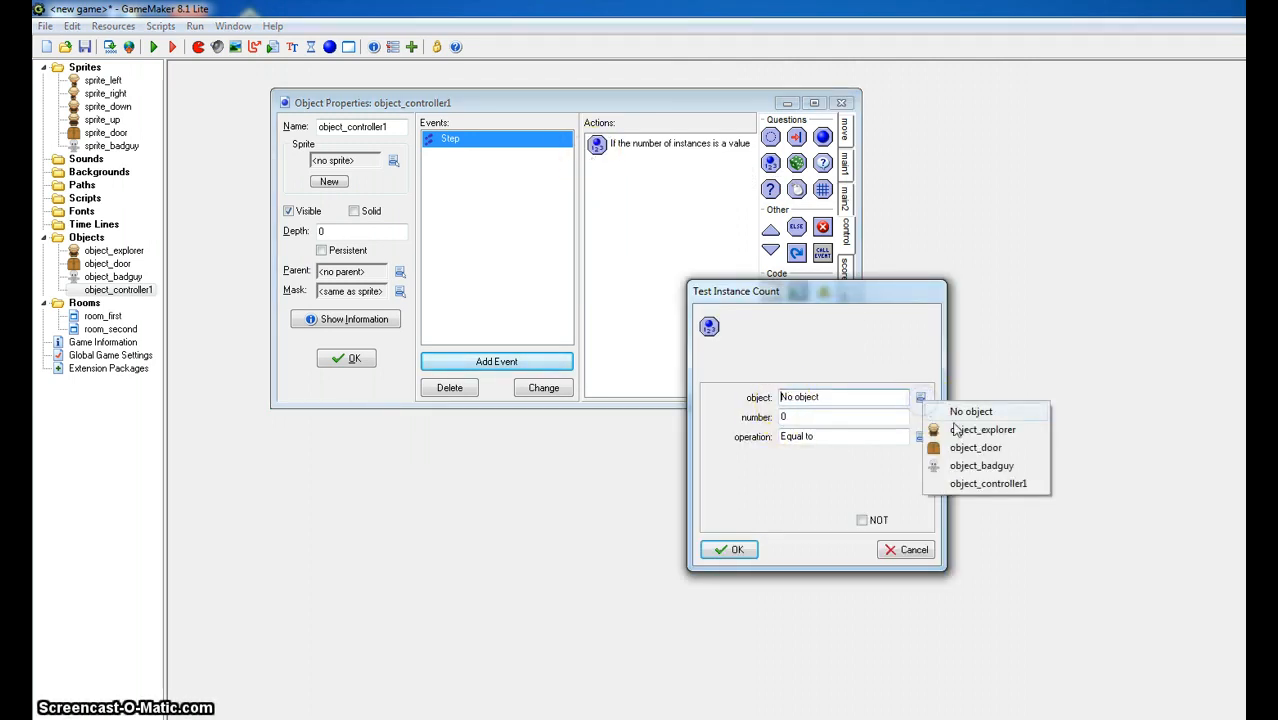
{"action": "left_click", "coordinate": [970, 465]}
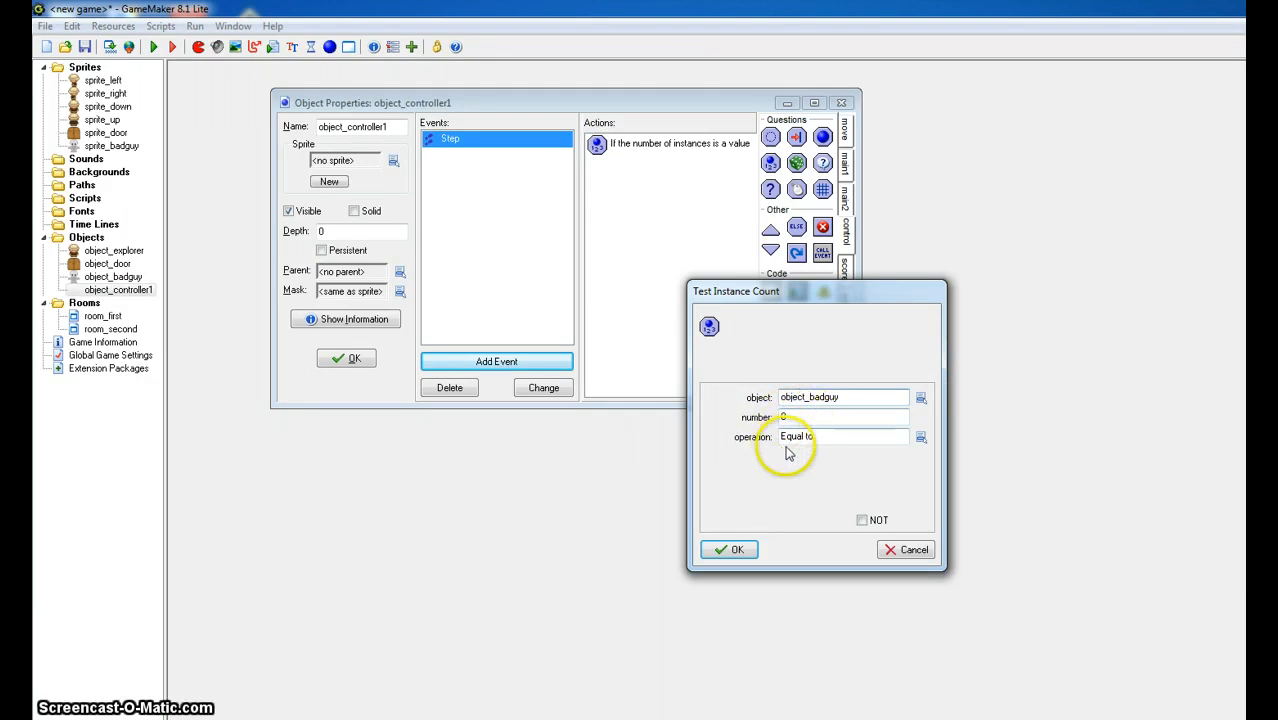
{"action": "left_click", "coordinate": [733, 551]}
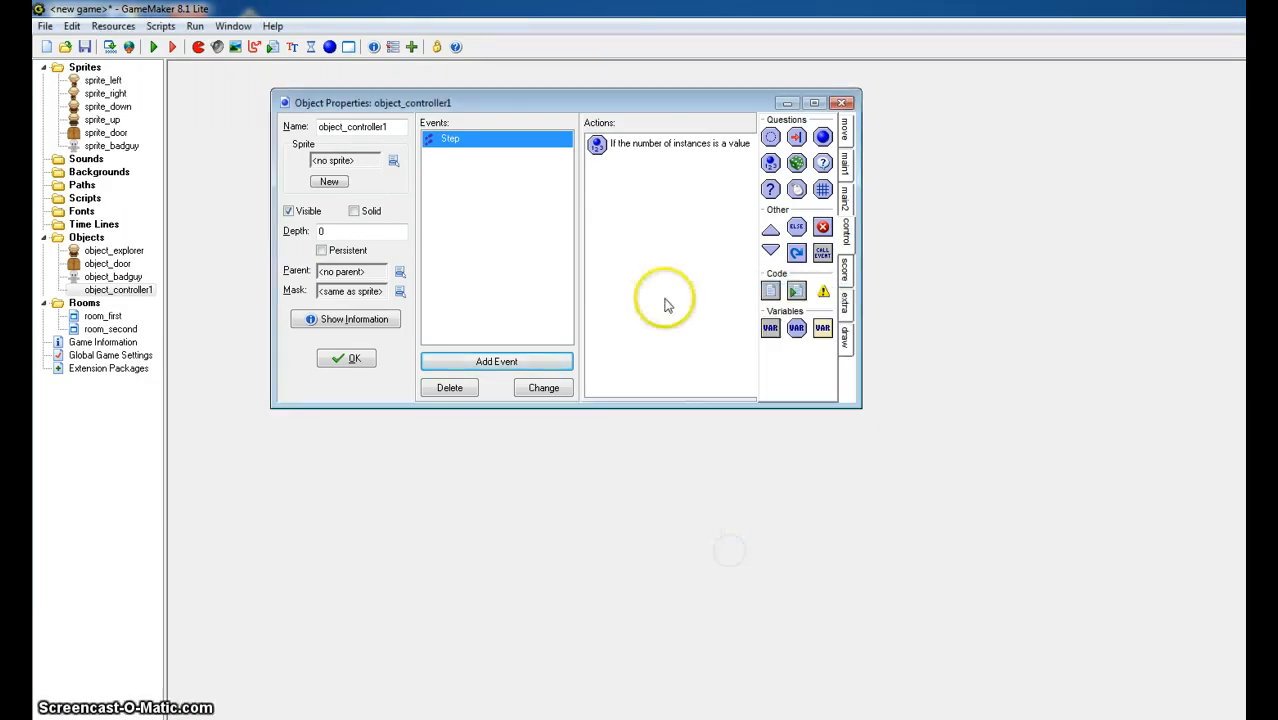
- Add a Next Room action with no transition effect below the instance count test in the Step event
{"action": "left_click", "coordinate": [635, 213]}
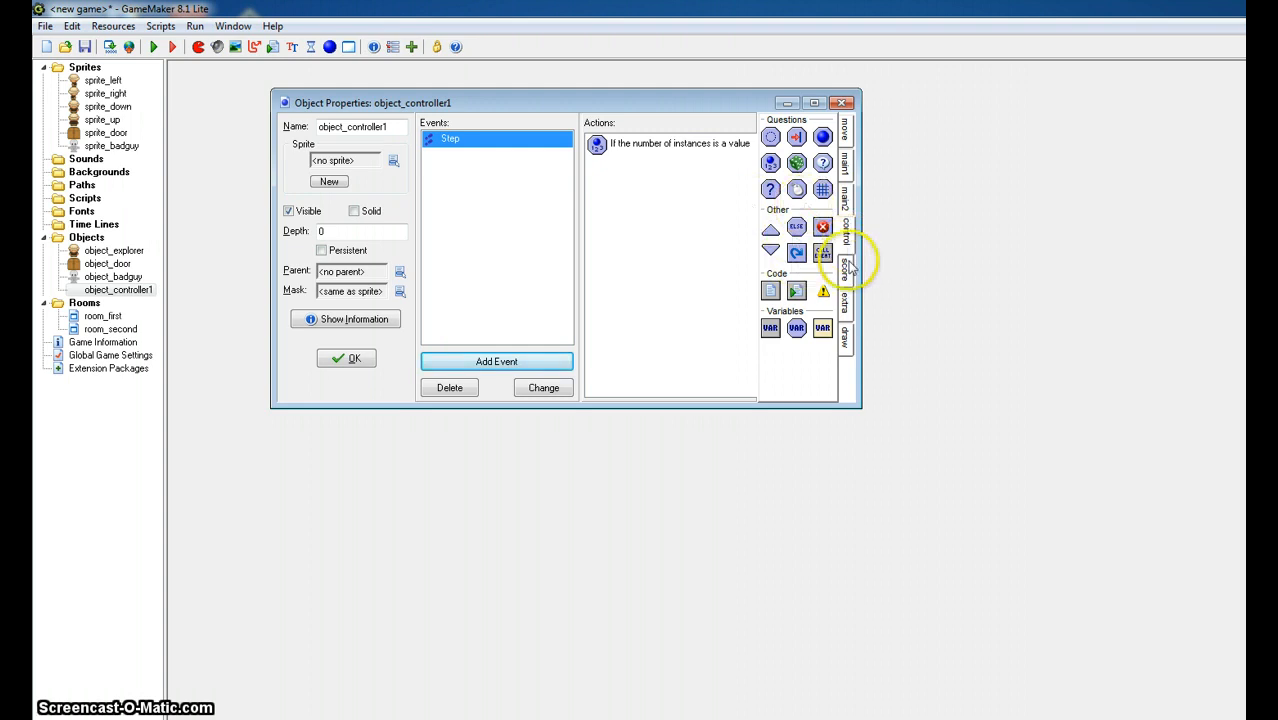
{"action": "left_click", "coordinate": [845, 162]}
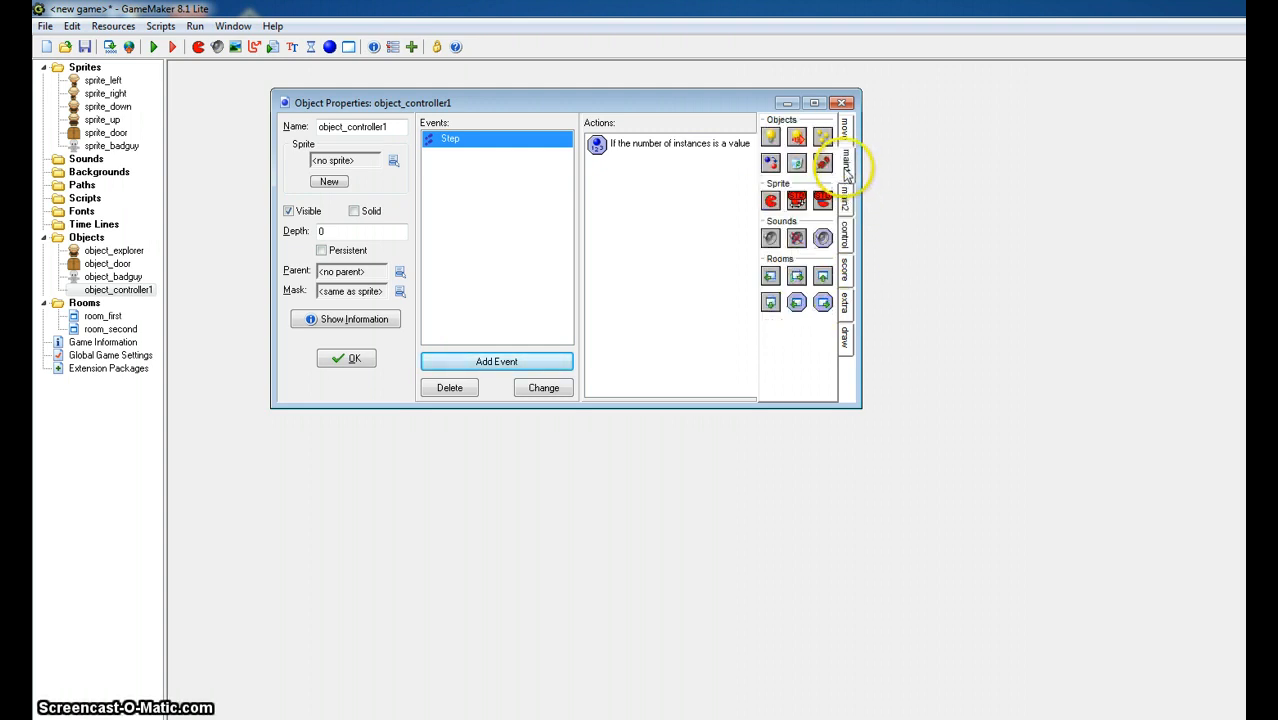
{"action": "left_click_drag", "start_coordinate": [797, 277], "coordinate": [690, 277]}
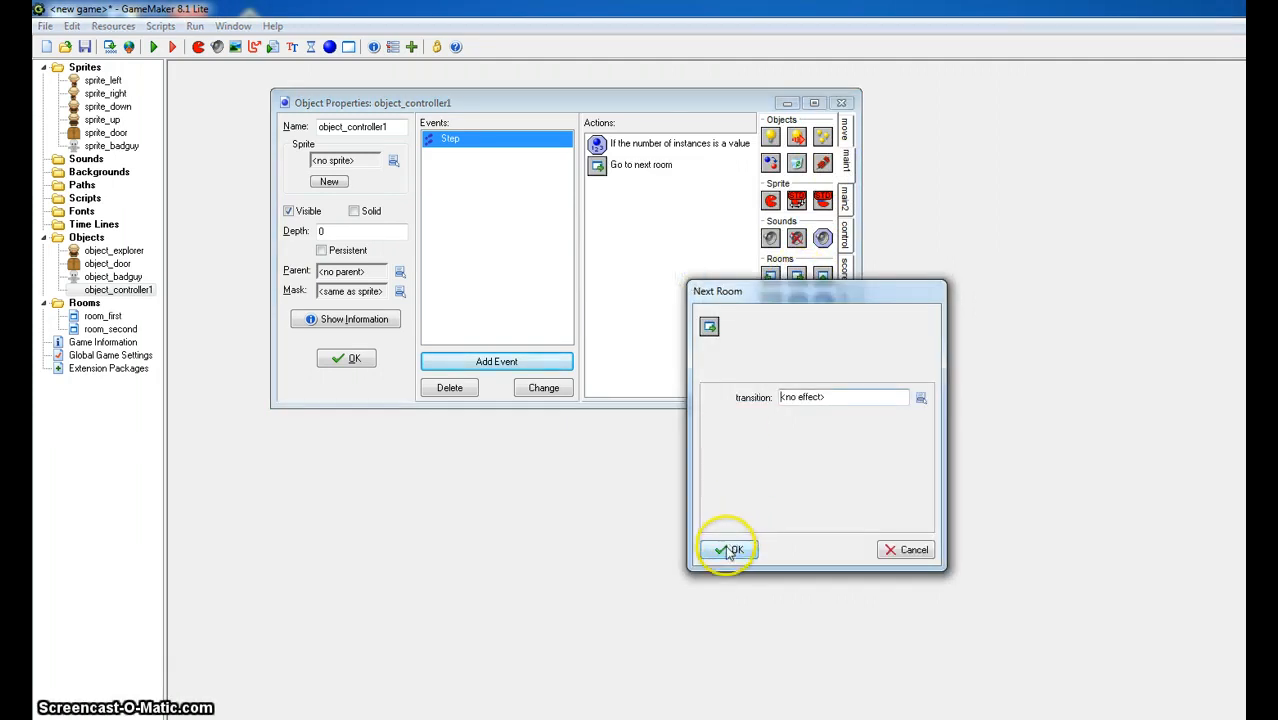
{"action": "left_click", "coordinate": [729, 549]}
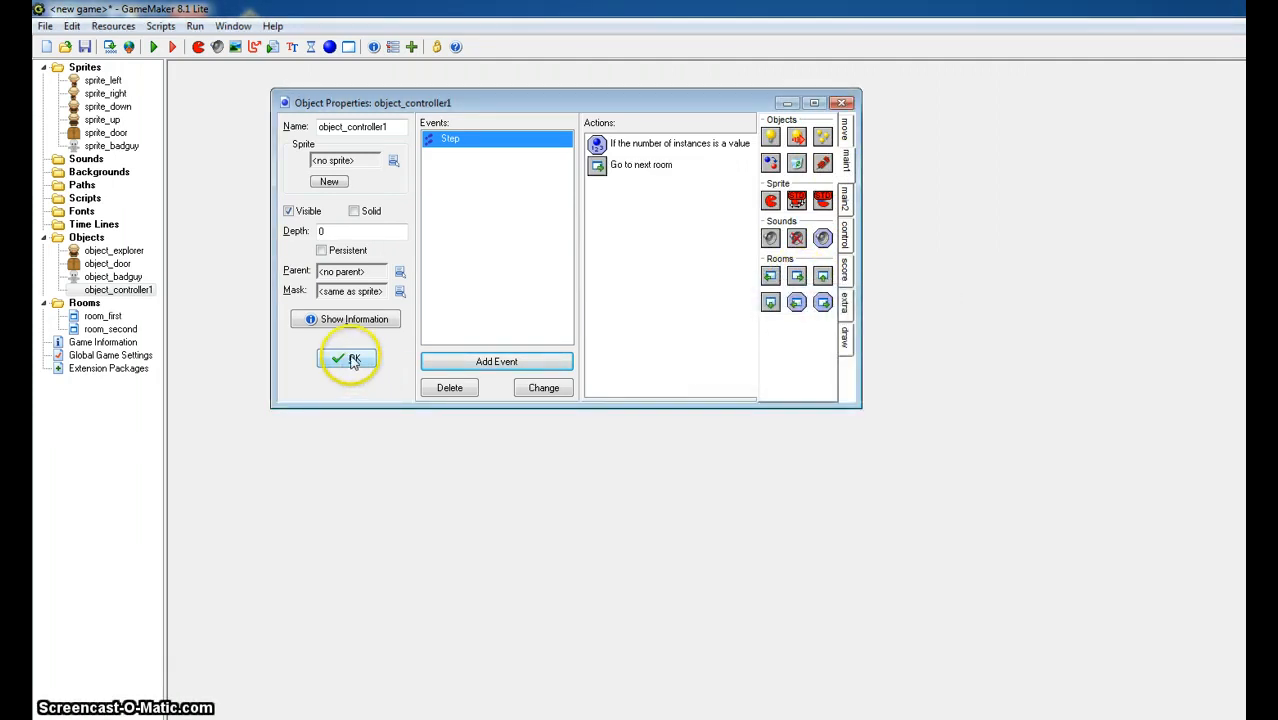
- Place a second object_badguy in room_first, four cells right of the first one in the same row, and accept the room
{"action": "double_click", "coordinate": [104, 316]}
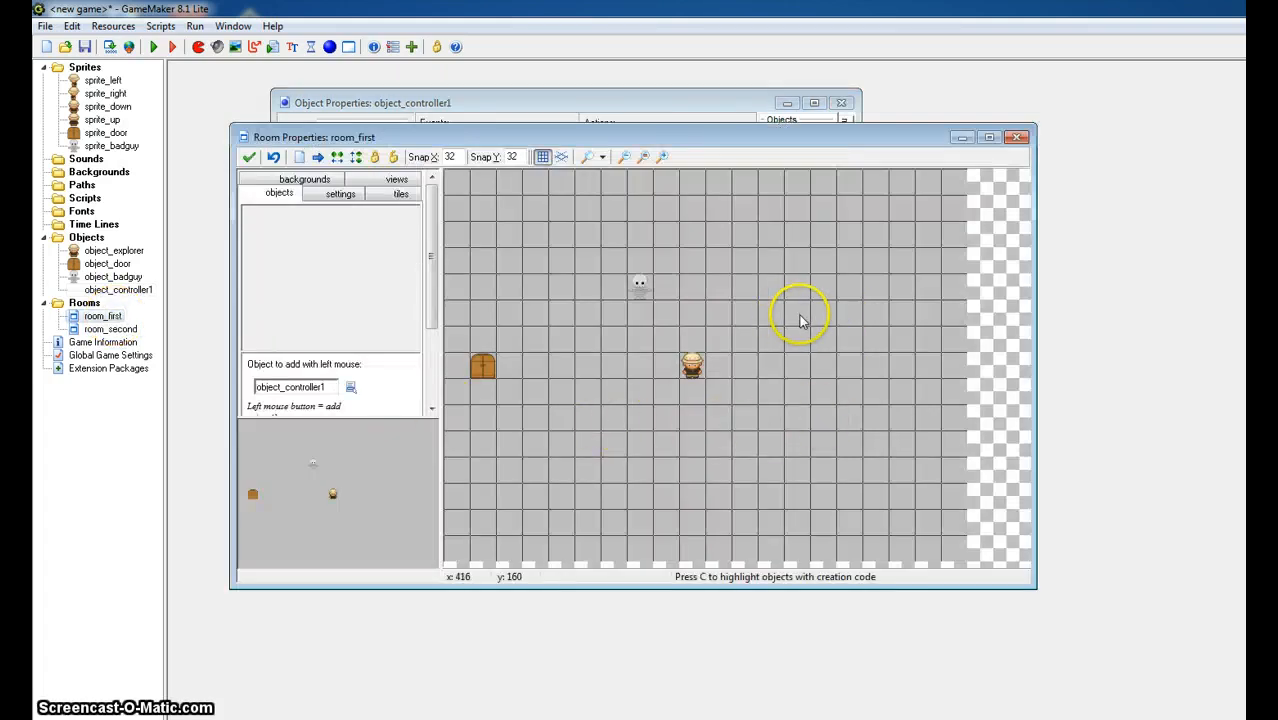
{"action": "left_click", "coordinate": [350, 388]}
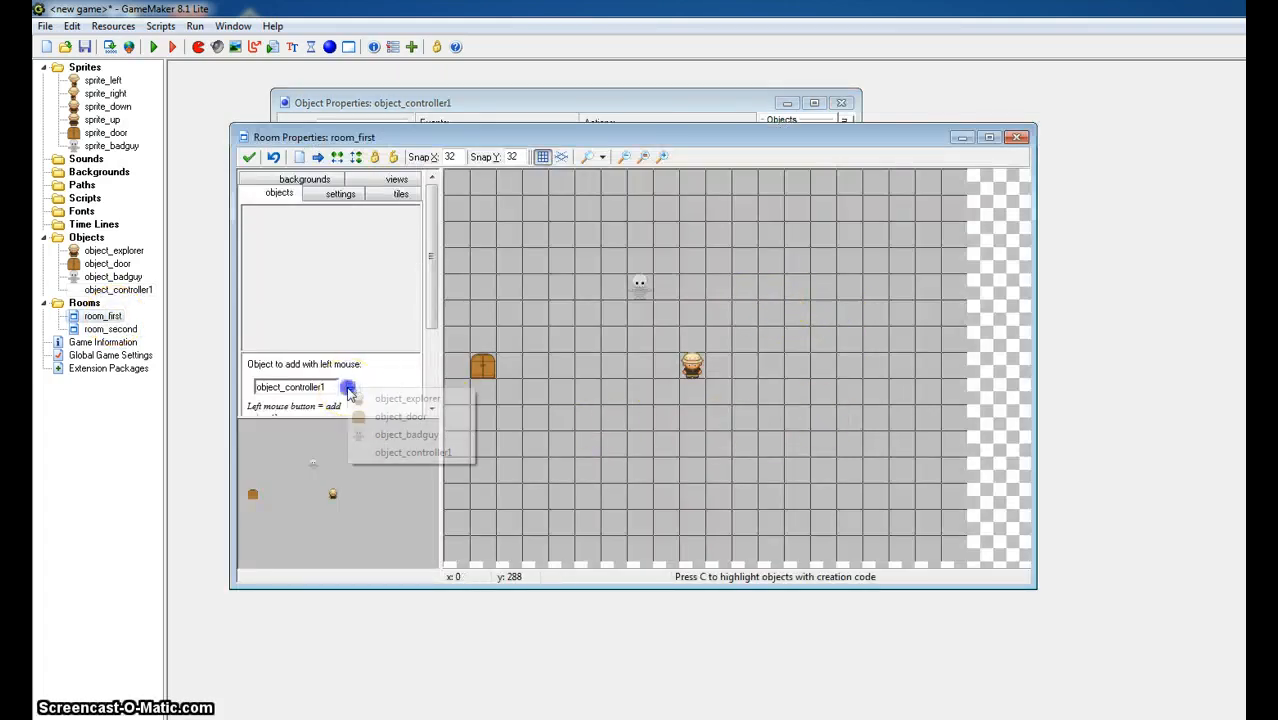
{"action": "left_click", "coordinate": [400, 436]}
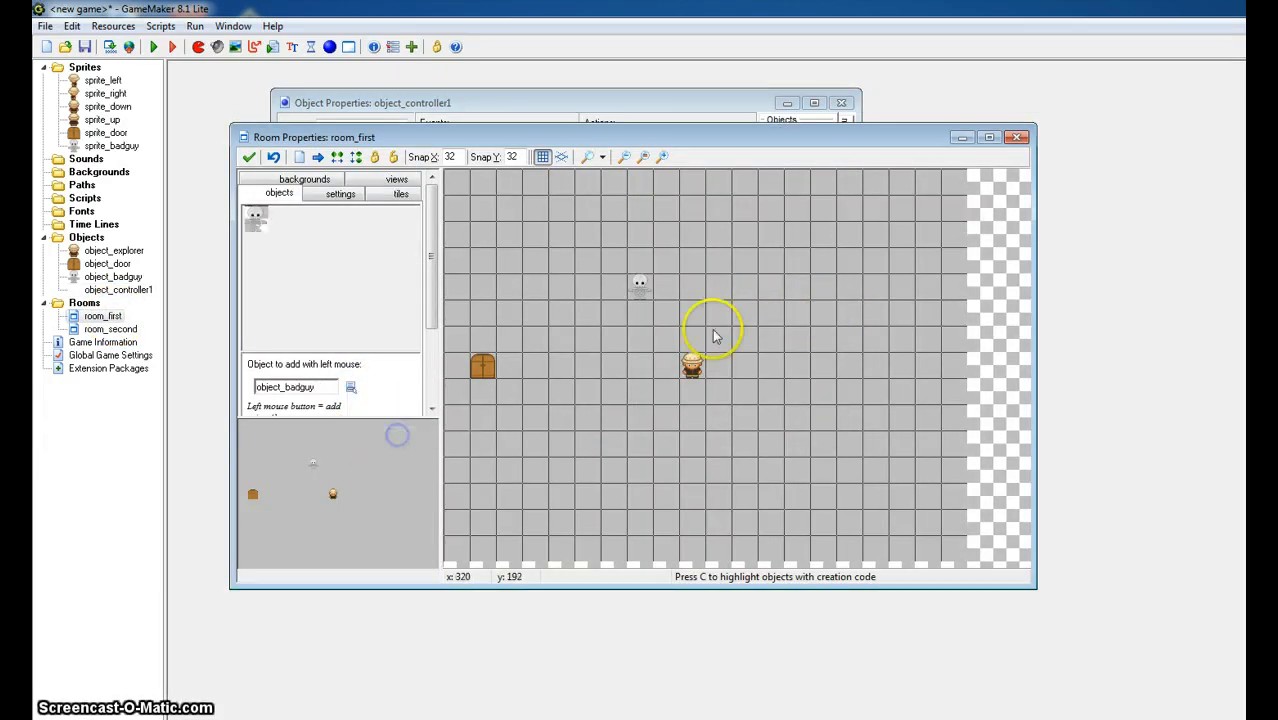
{"action": "left_click", "coordinate": [744, 288]}
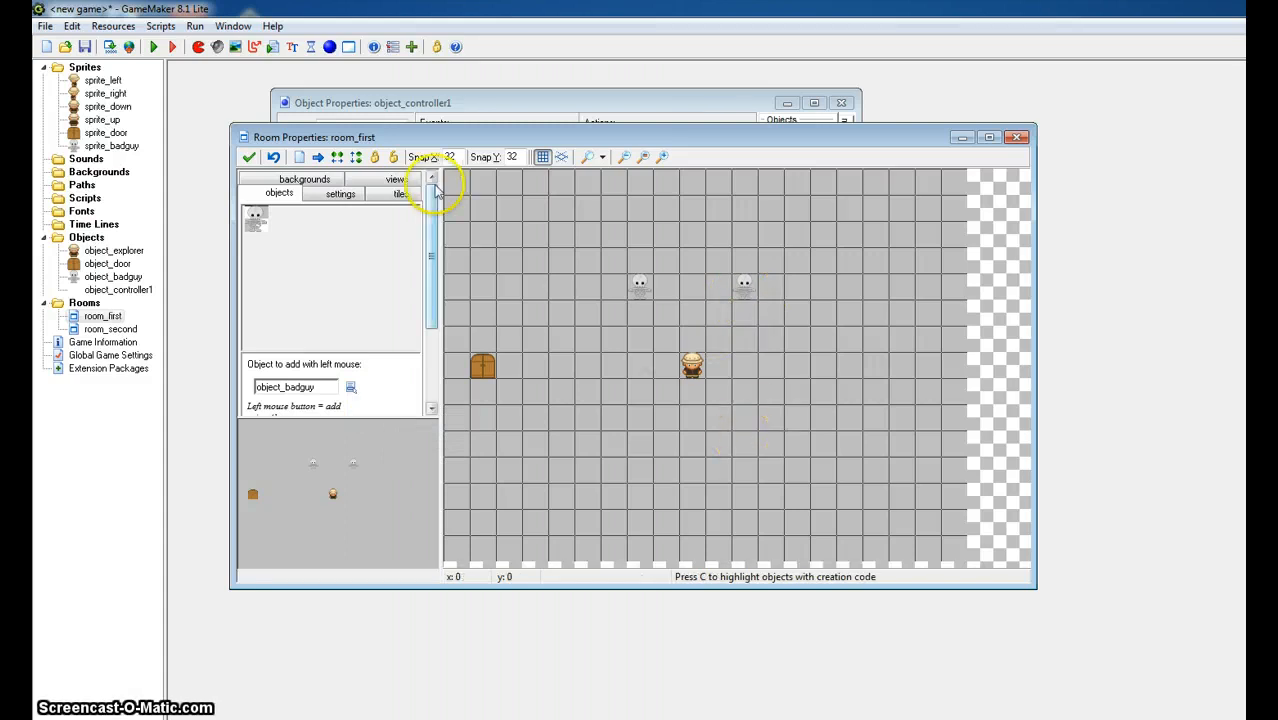
{"action": "left_click", "coordinate": [249, 157]}
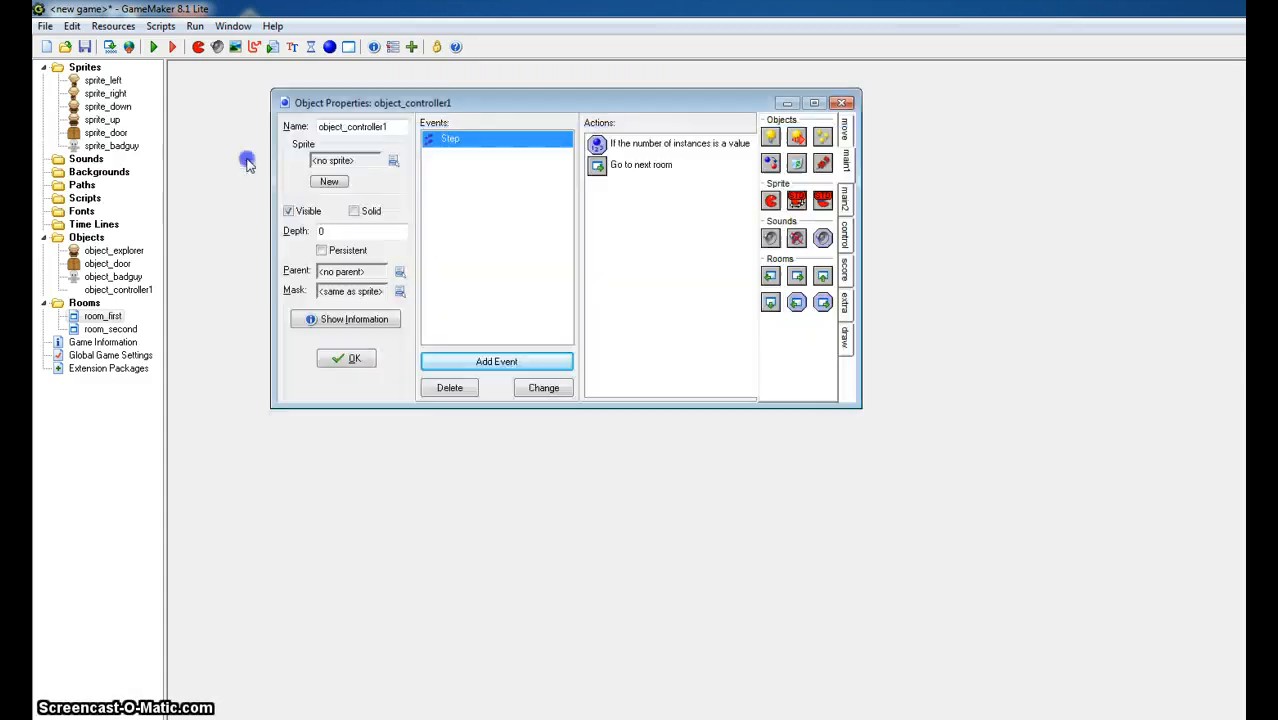
- Accept the object_controller1 properties, then test-run the game and close its window
{"action": "left_click", "coordinate": [342, 362]}
{"action": "left_click", "coordinate": [153, 48]}
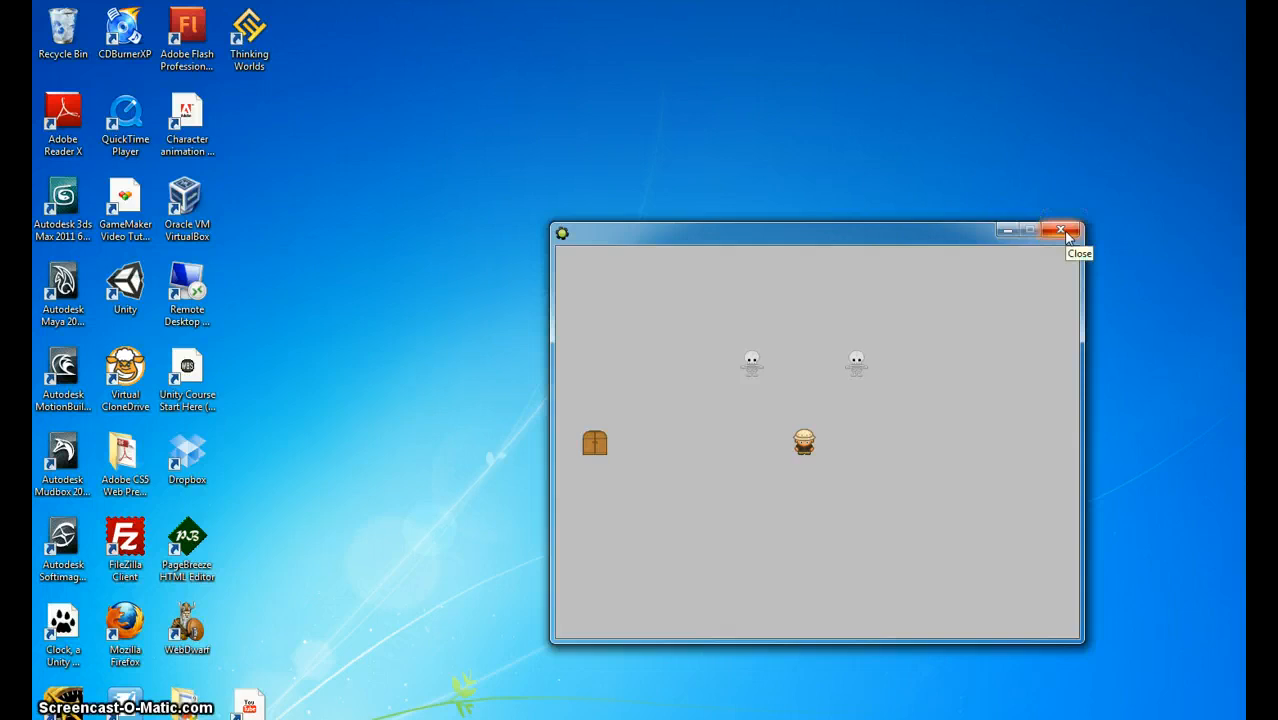
{"action": "left_click", "coordinate": [1062, 232]}
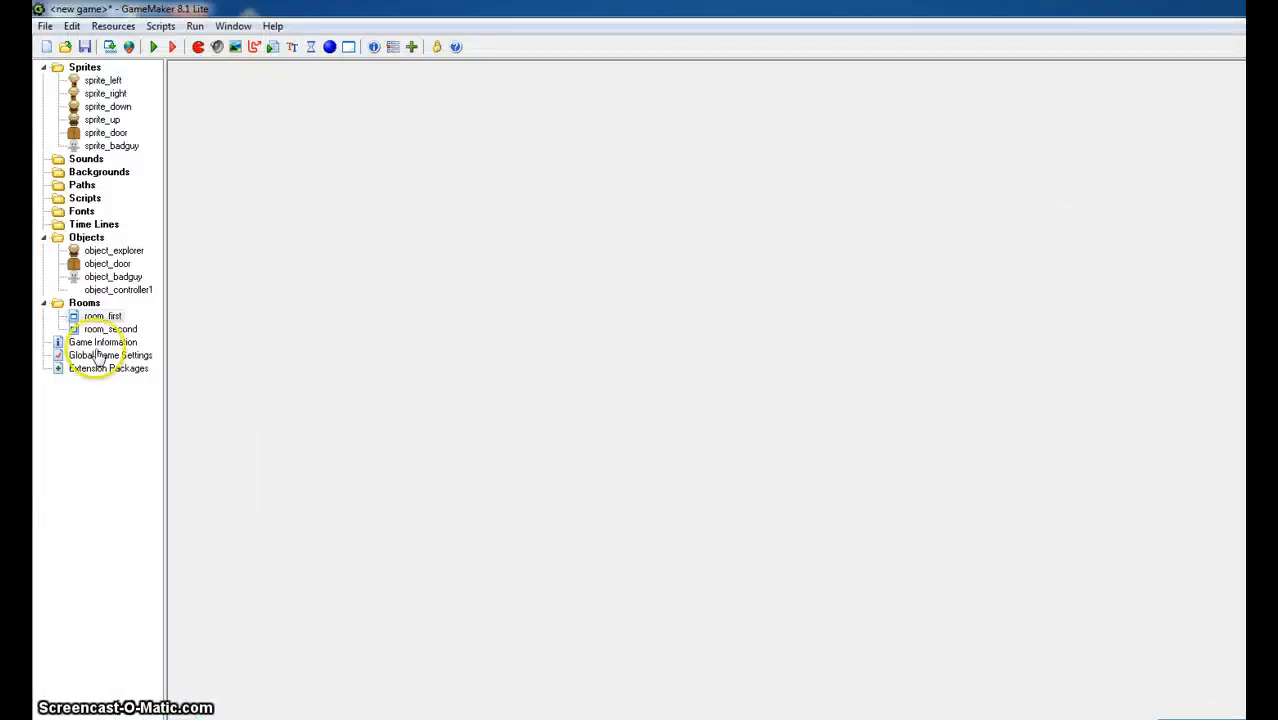
- Place one object_controller1 instance in the top-left cell of room_first and accept the room
{"action": "double_click", "coordinate": [102, 316]}
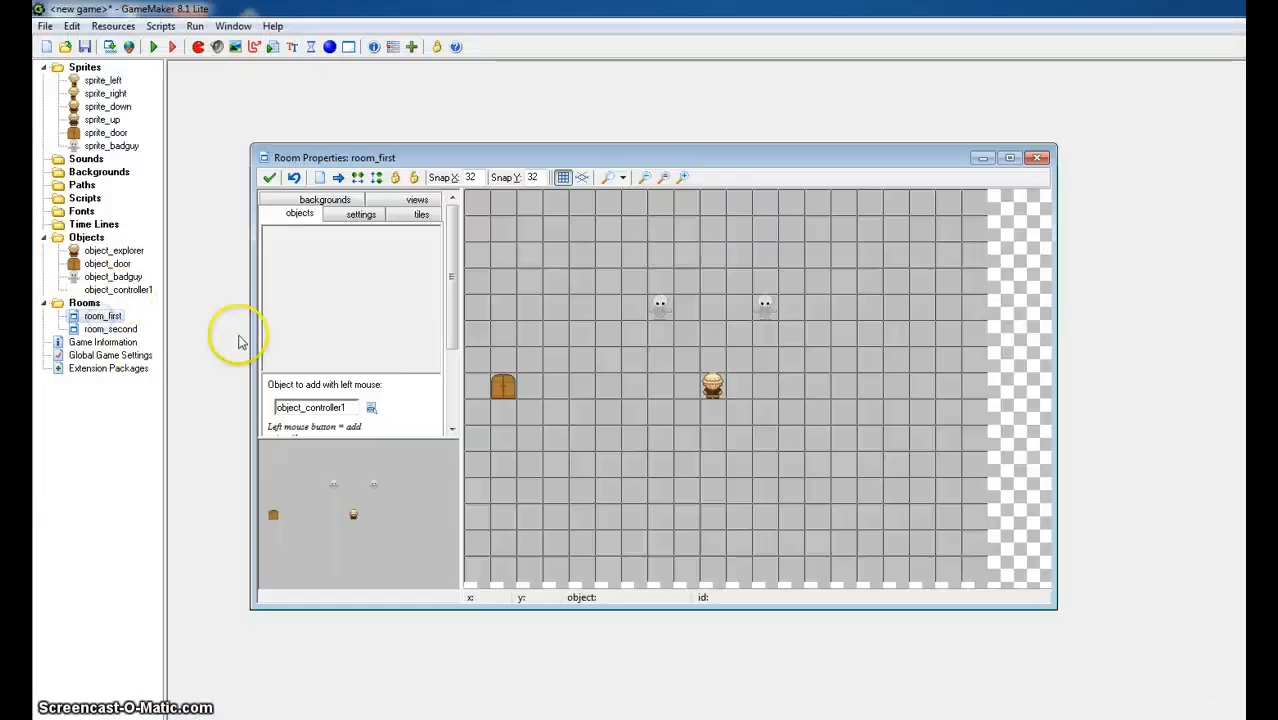
{"action": "left_click", "coordinate": [477, 202]}
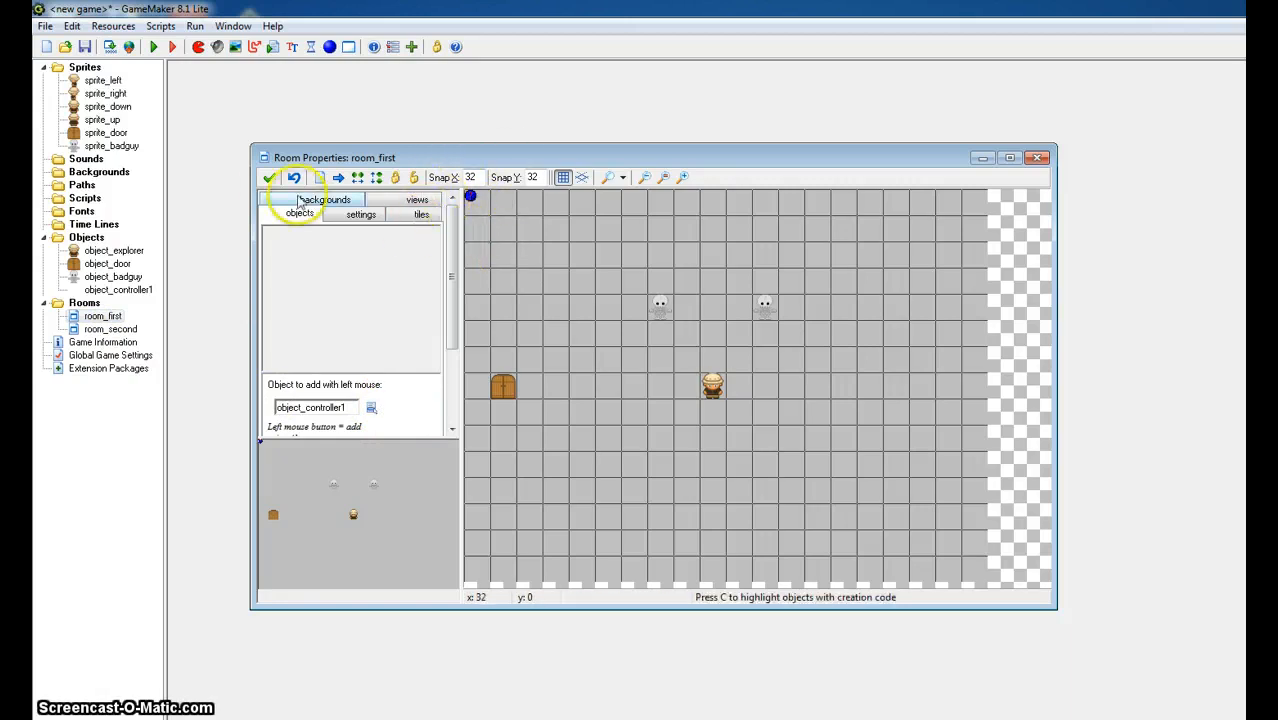
{"action": "left_click", "coordinate": [269, 178]}
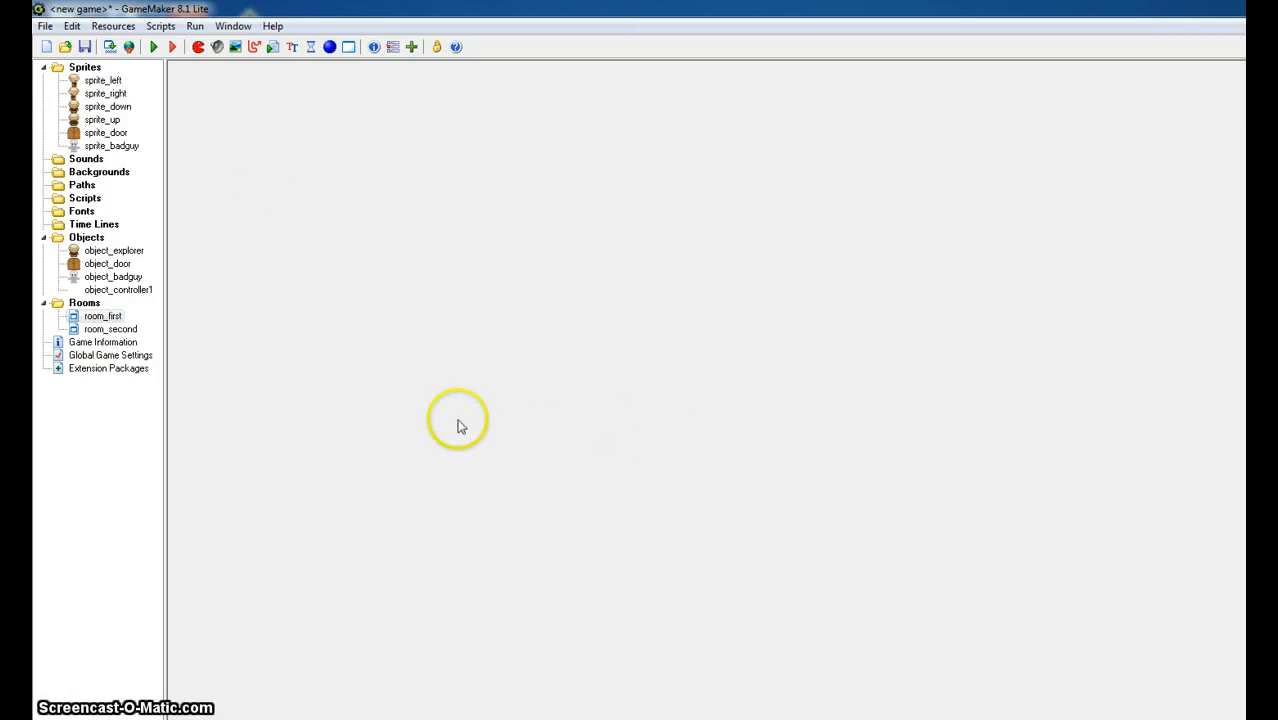
- Add a collision event with object_explorer to object_badguy
{"action": "double_click", "coordinate": [115, 277]}
{"action": "left_click", "coordinate": [500, 440]}
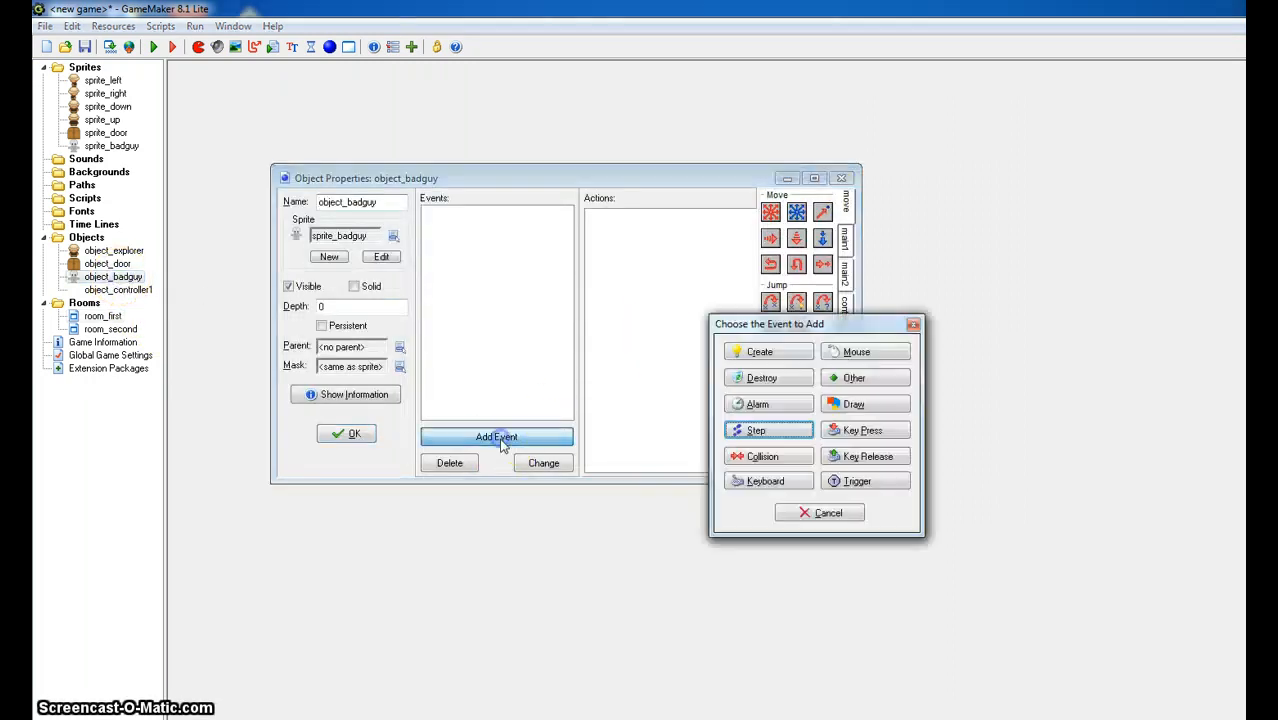
{"action": "left_click", "coordinate": [755, 456]}
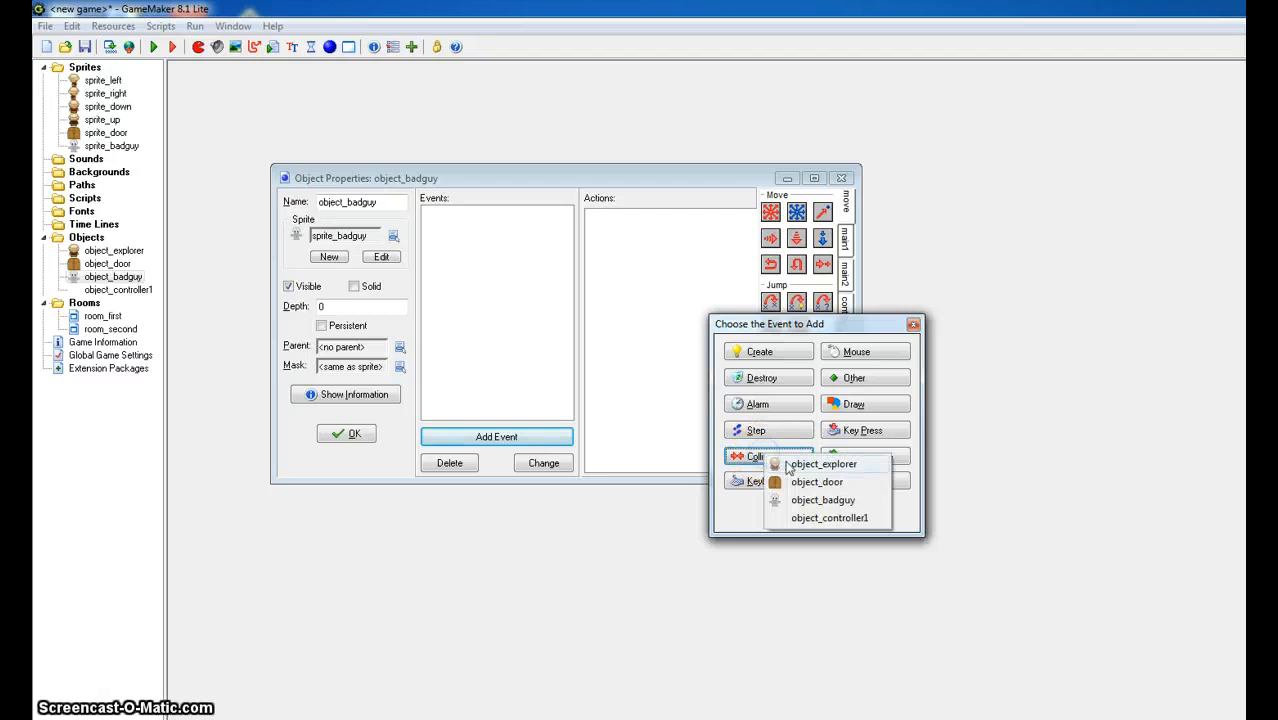
{"action": "left_click", "coordinate": [840, 463]}
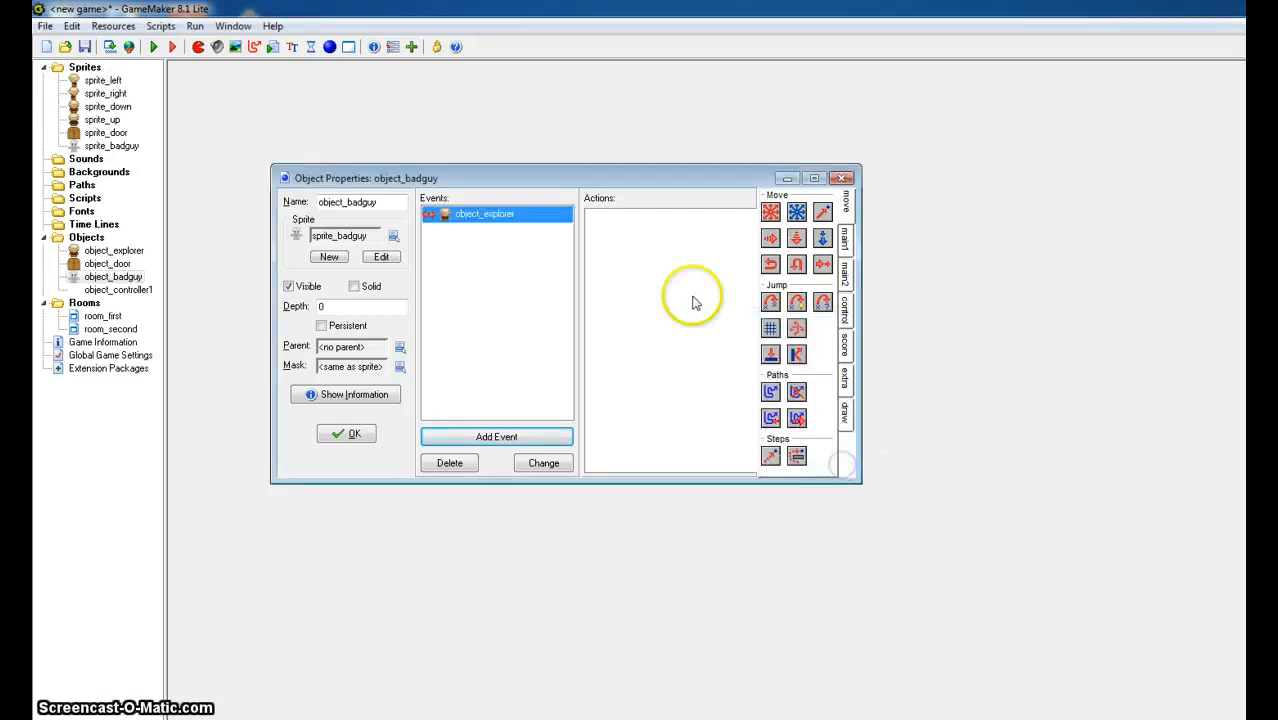
- Add a Destroy Instance action applied to Self to the collision event and accept the object_badguy properties
{"action": "left_click", "coordinate": [846, 245]}
{"action": "left_click_drag", "start_coordinate": [796, 240], "coordinate": [656, 280]}
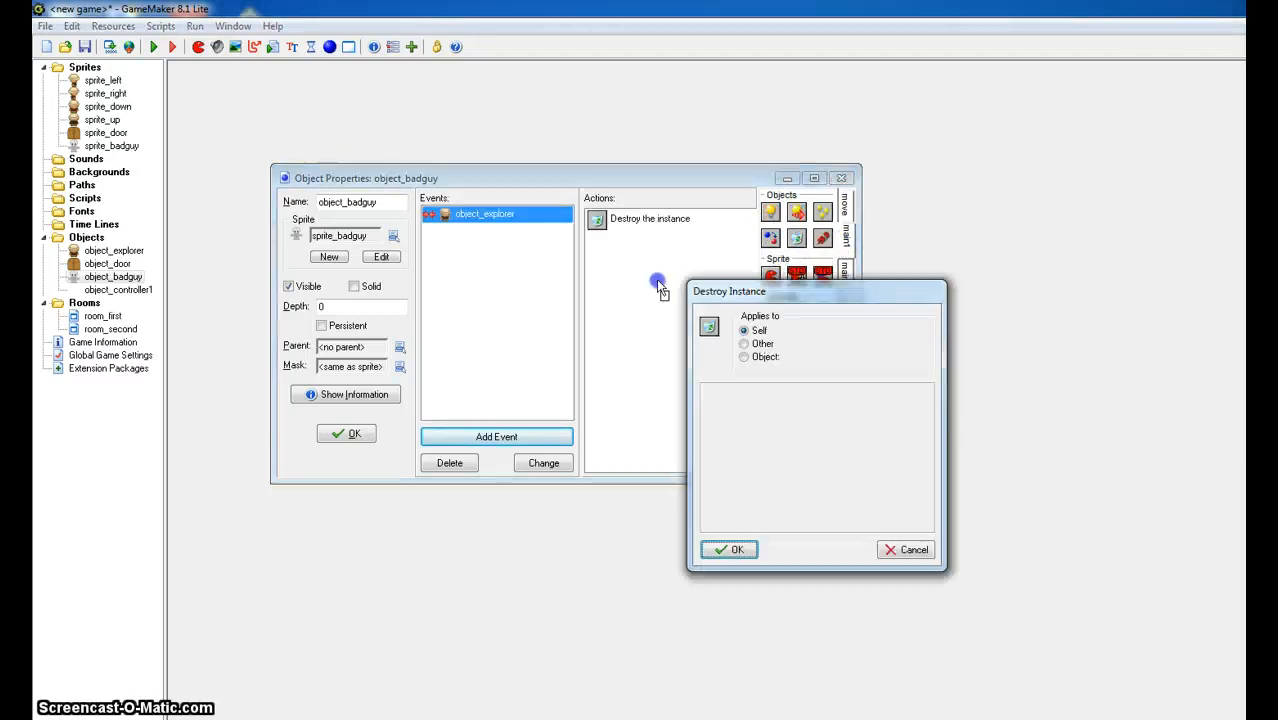
{"action": "left_click", "coordinate": [735, 551]}
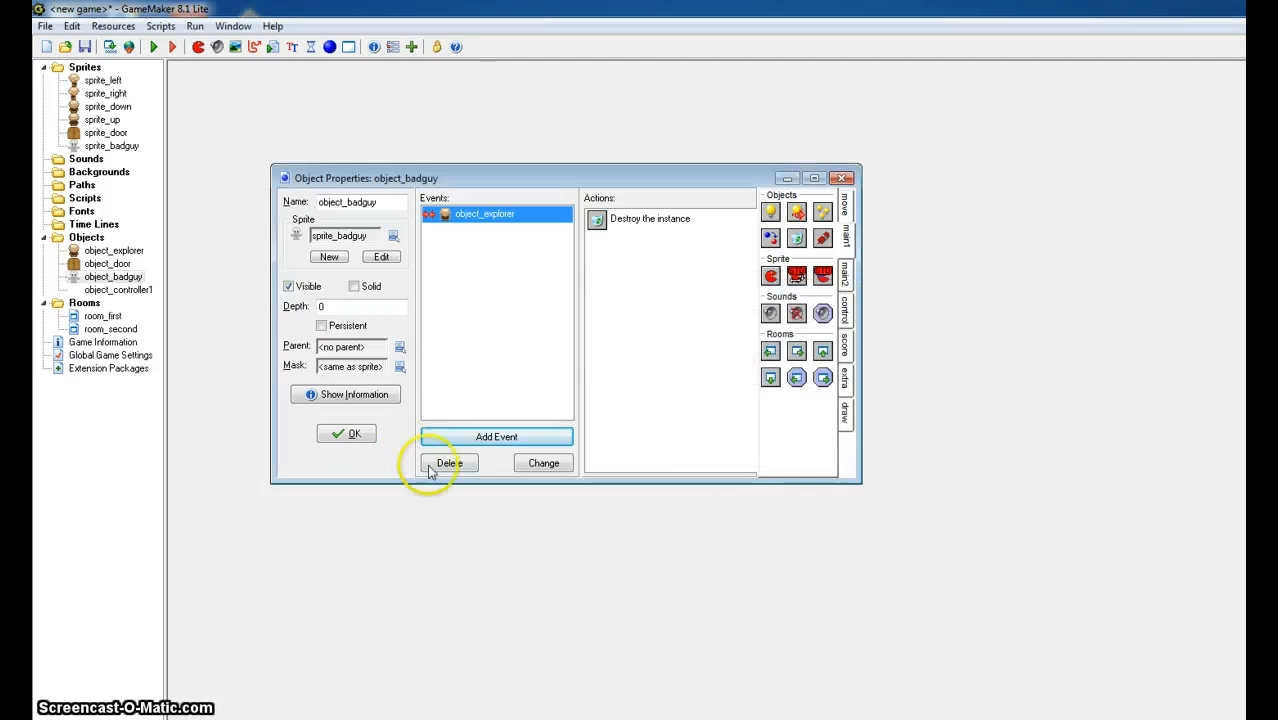
{"action": "left_click", "coordinate": [346, 433]}
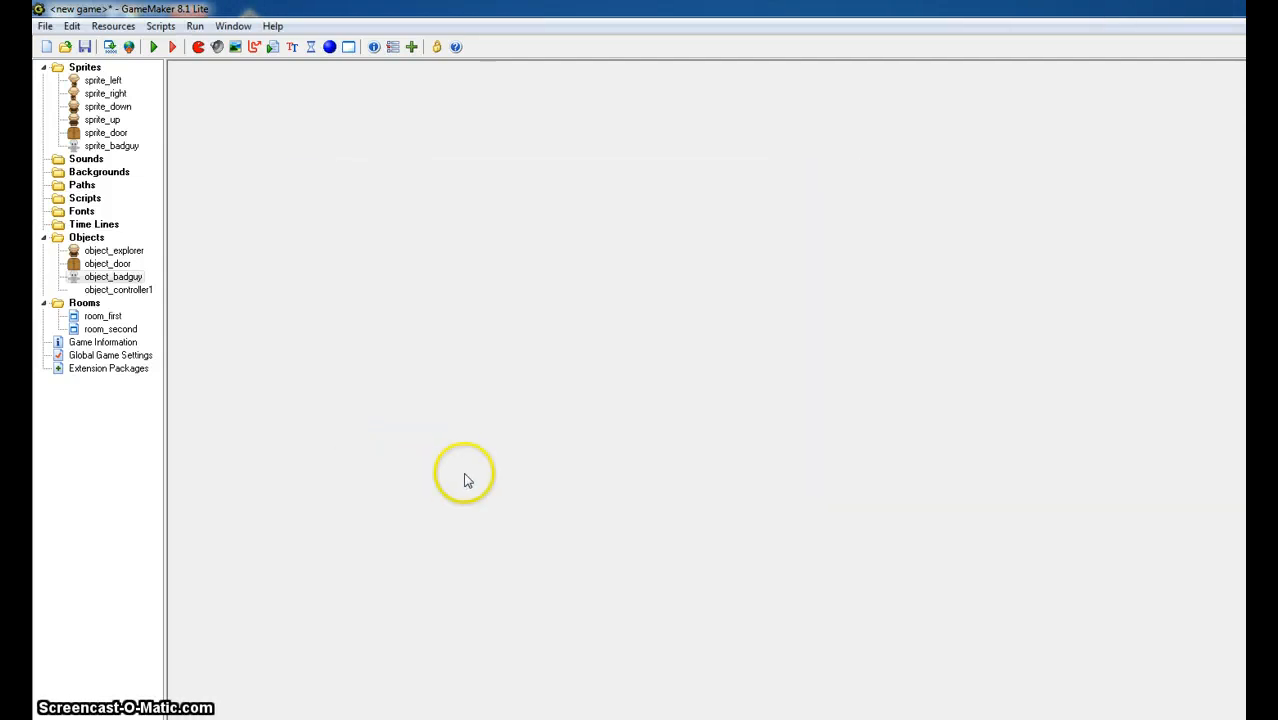
- Run the game and steer the explorer into both bad guys to test their destruction and the room change
{"action": "left_click", "coordinate": [153, 47]}
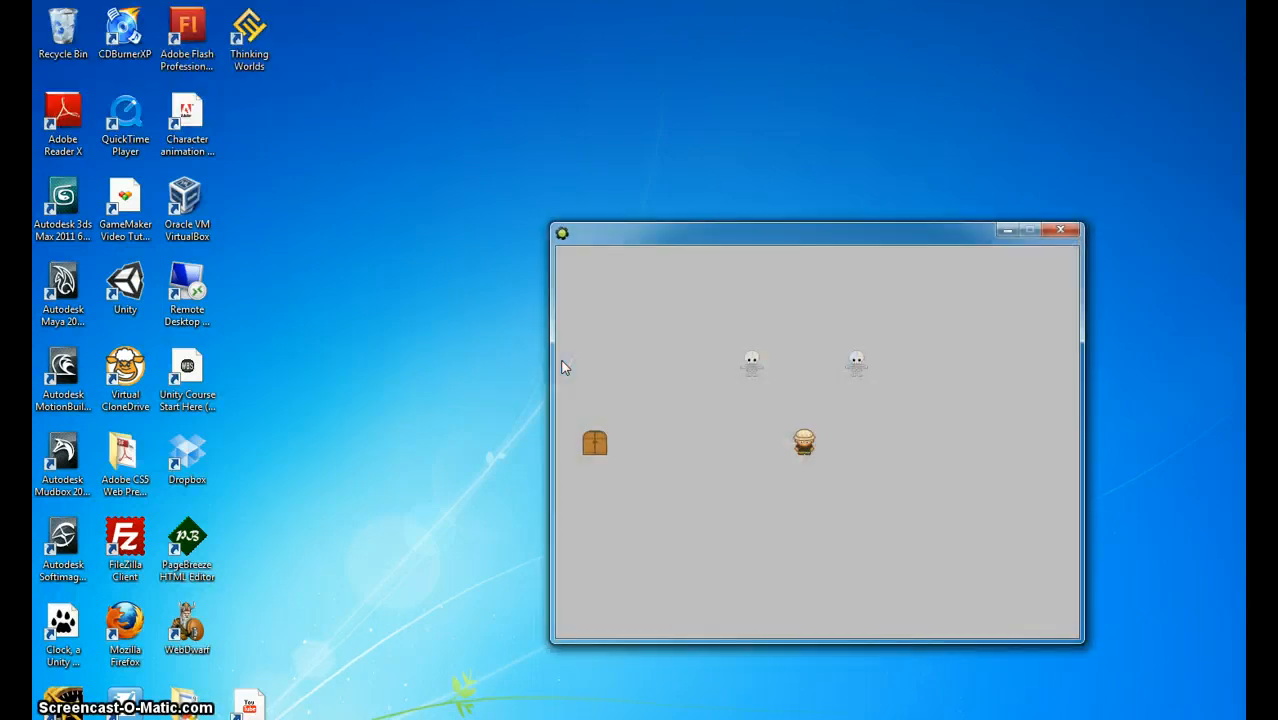
{"action": "key", "text": "Up"}
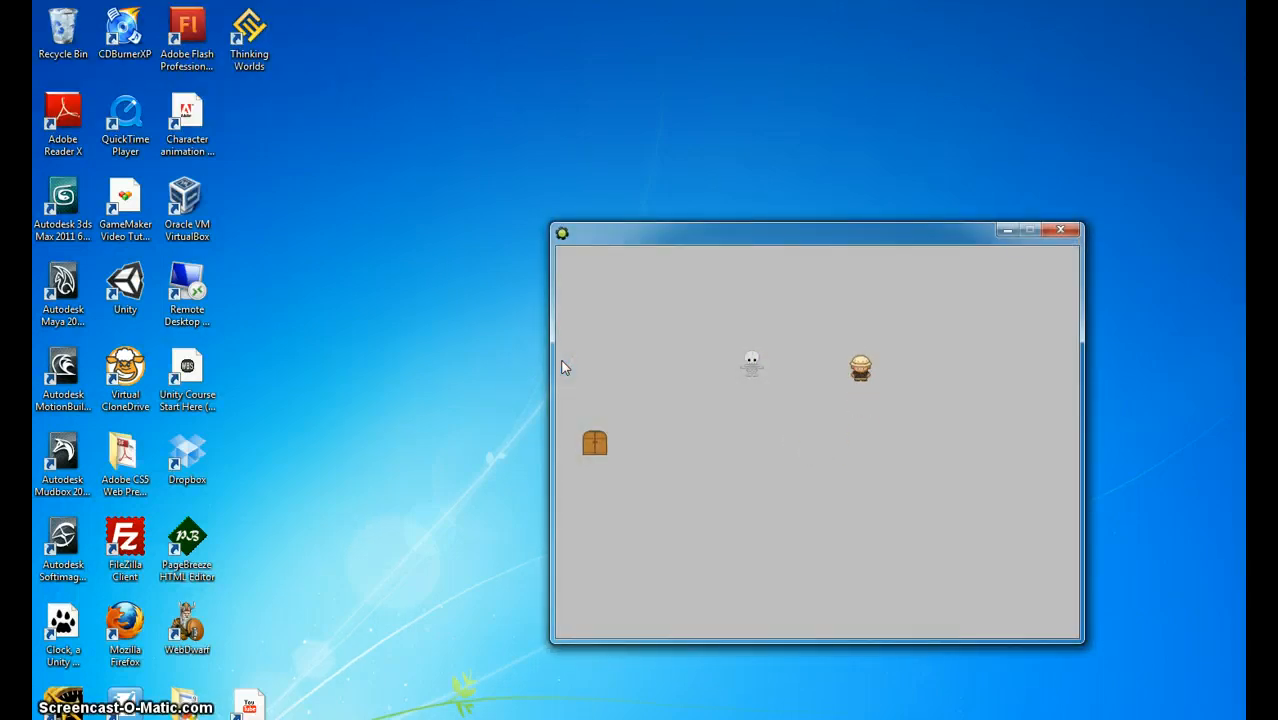
{"action": "key", "text": "Left"}
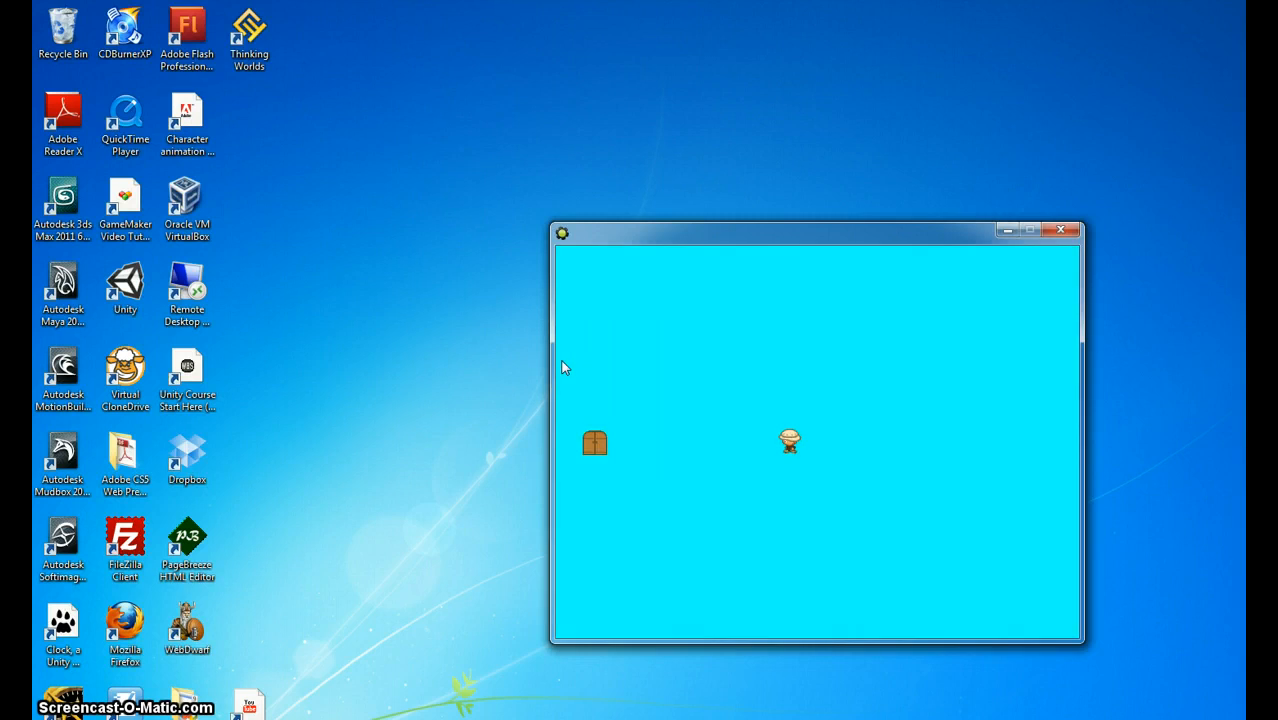